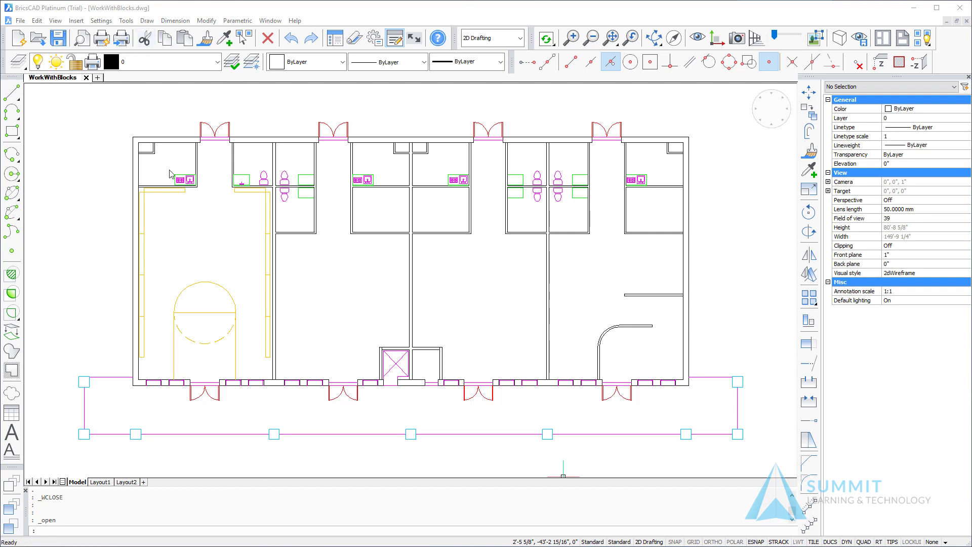
List the entity data of the cooktop outline and the adjacent kitchen sink block on the upper-left unit's counter
scroll(172, 175, "up", 6)
mouse_move(177, 187)
middle_mouse_down()
mouse_move(243, 248)
mouse_move(348, 294)
mouse_move(354, 284)
middle_mouse_up()
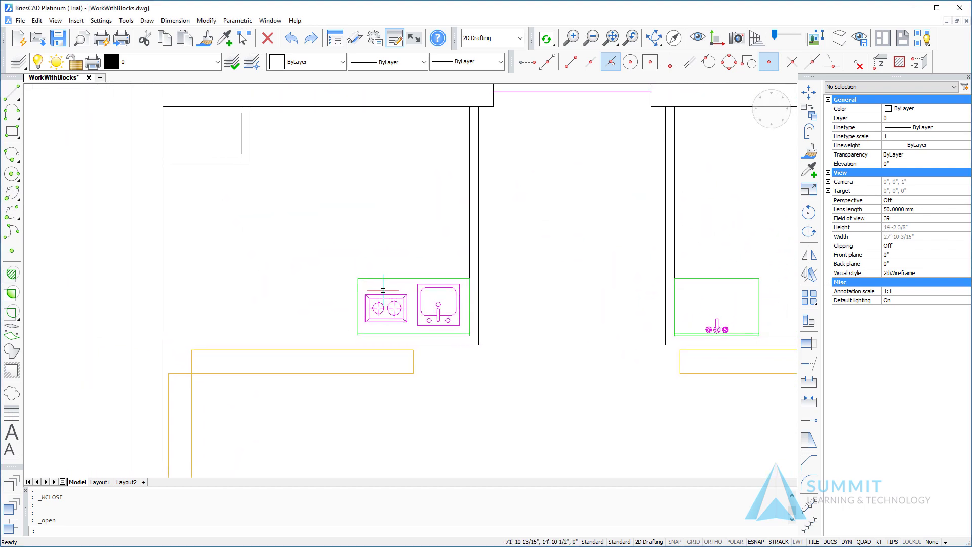
left_click(381, 294)
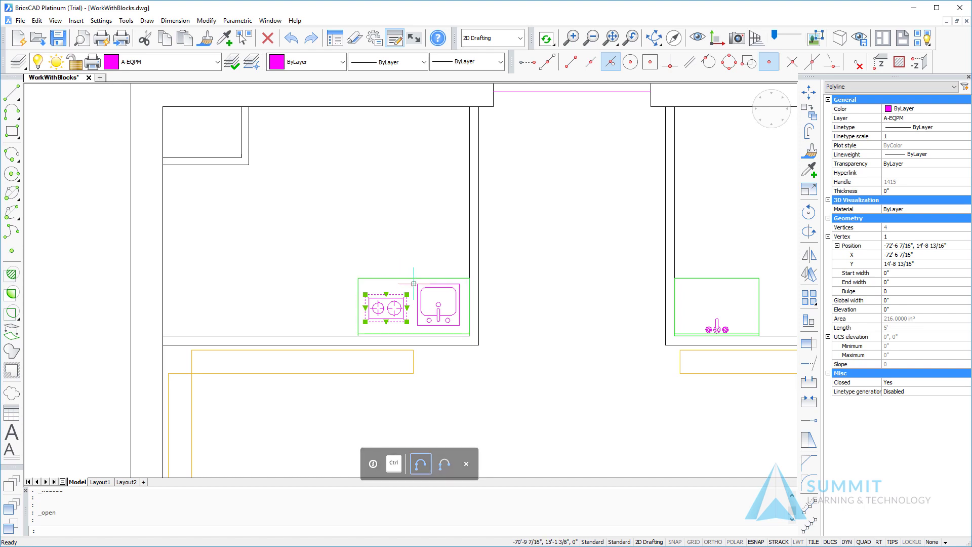
mouse_move(416, 284)
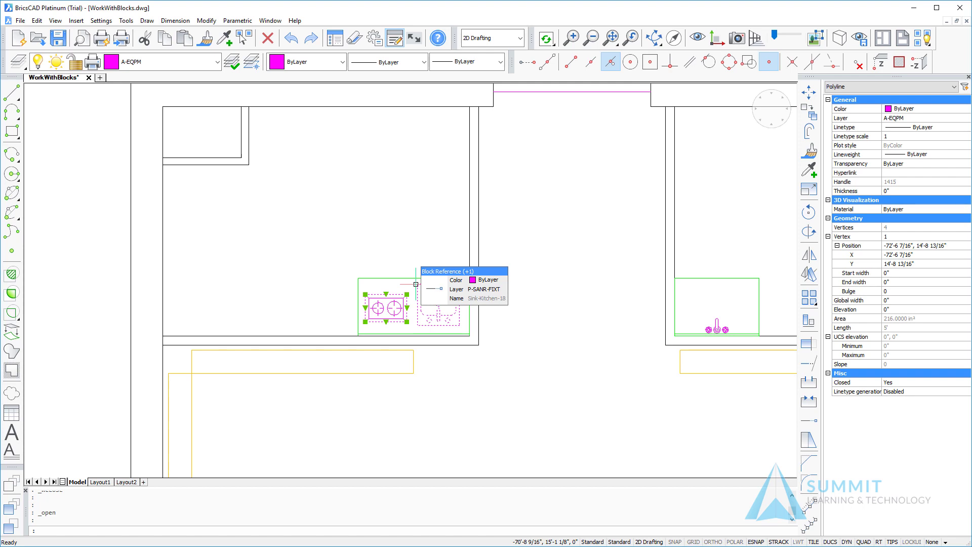
left_click(415, 283)
type("list")
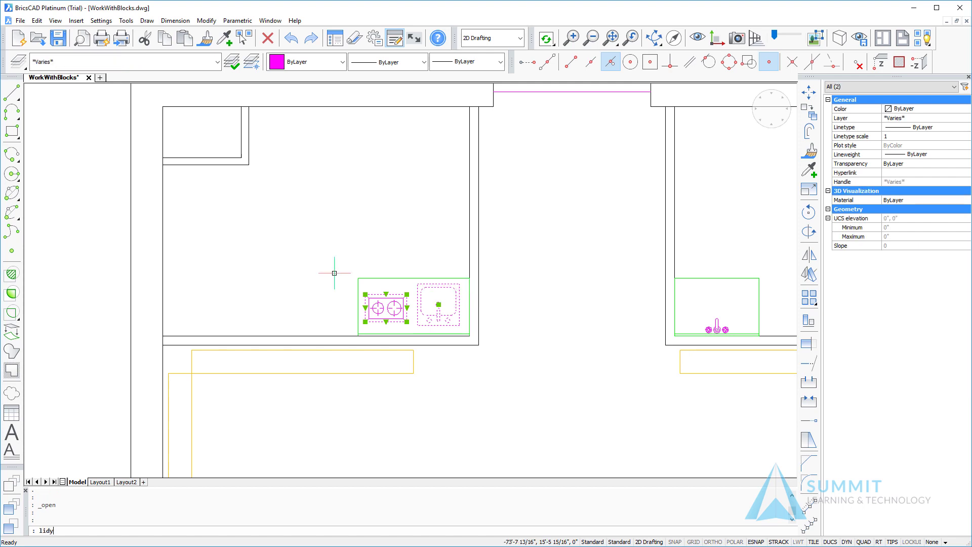
key("BackSpace")
key("BackSpace")
type("st")
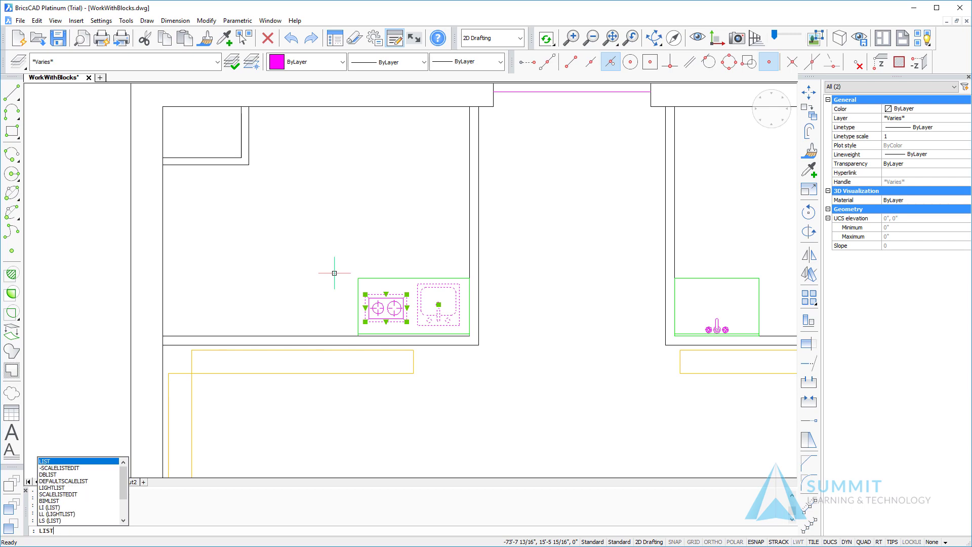
key("Return")
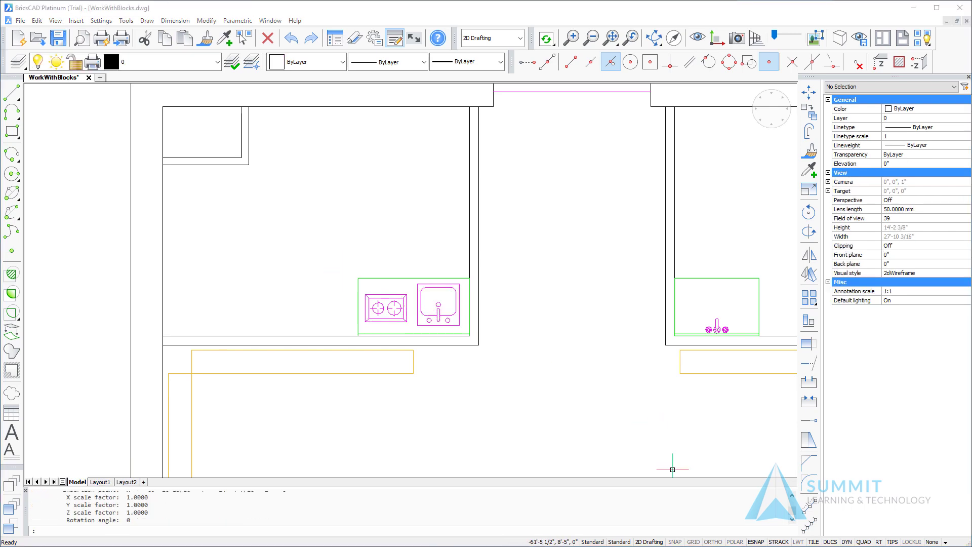
Review the full prompt history of the listing, comparing the entity types of the cooktop outline and the sink, and close it
key("F2")
mouse_move(582, 466)
left_mouse_down()
mouse_move(571, 91)
mouse_move(522, 81)
mouse_move(473, 337)
mouse_move(465, 151)
left_mouse_up()
scroll(426, 260, "down", 10)
scroll(305, 209, "up", 2)
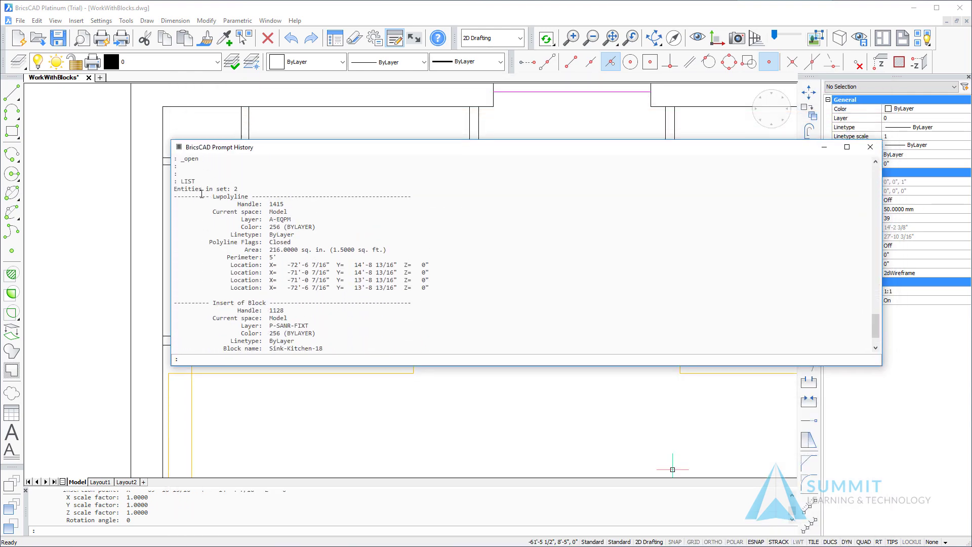
left_click_drag(213, 196, 273, 196)
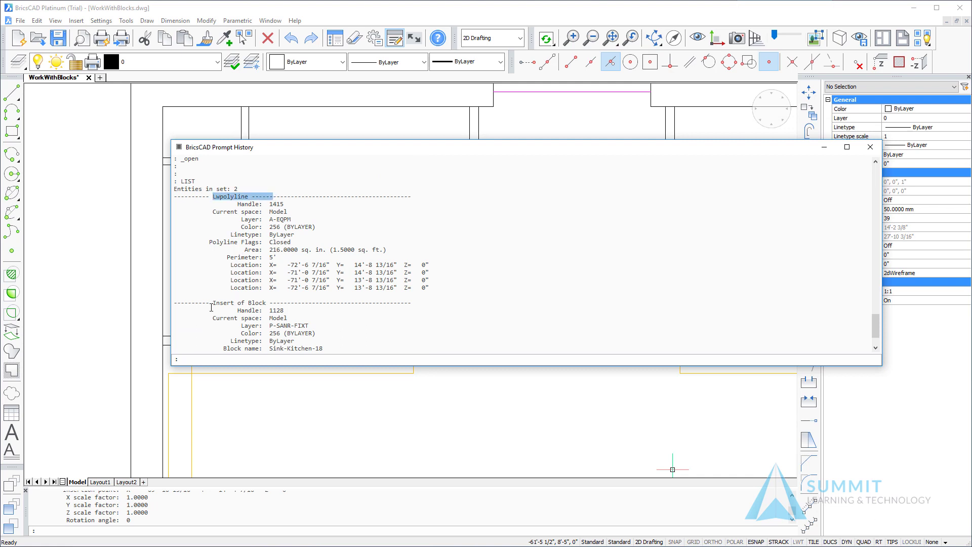
left_click_drag(209, 303, 270, 303)
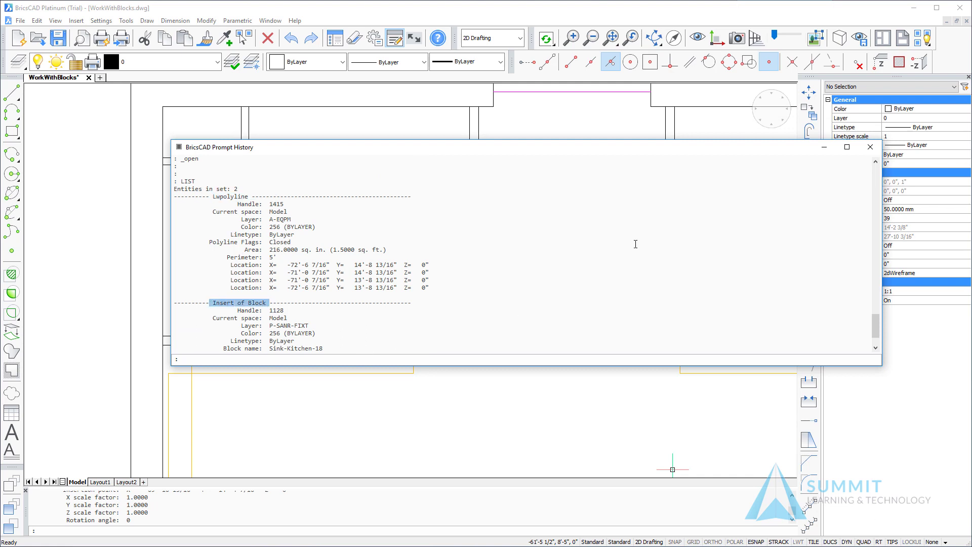
left_click(870, 147)
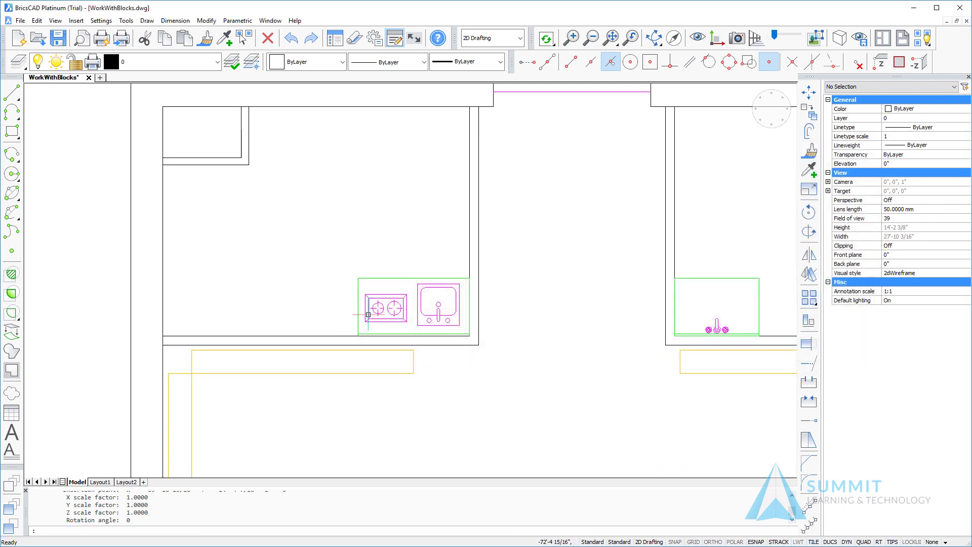
Start inserting the Sink - Oval top block with its insertion point specified on-screen
mouse_move(422, 291)
middle_click_drag(531, 212, 392, 232)
right_click(391, 232)
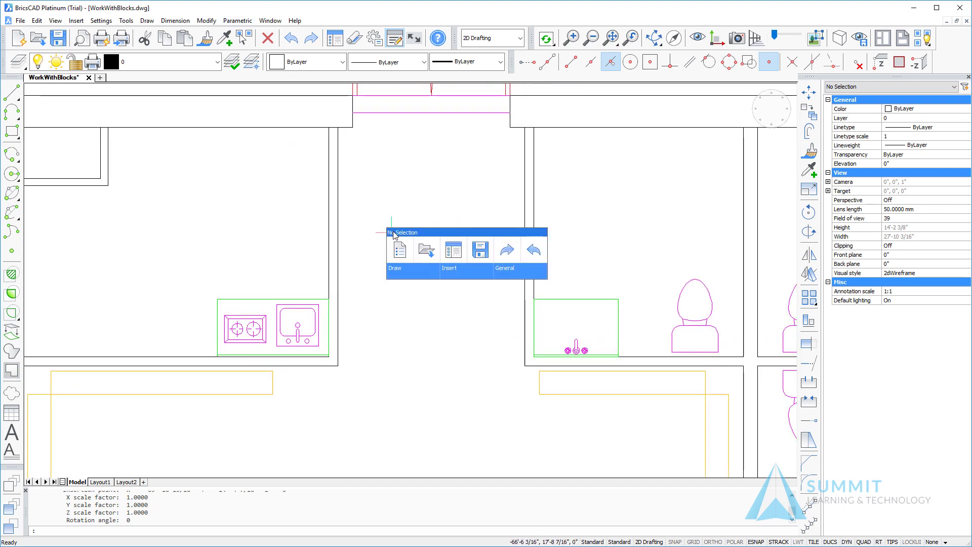
mouse_move(449, 270)
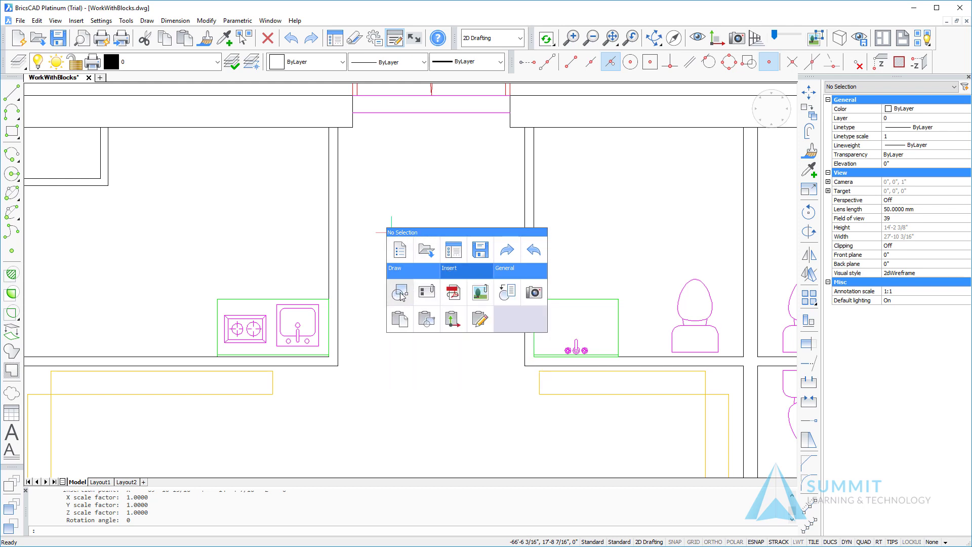
left_click(399, 293)
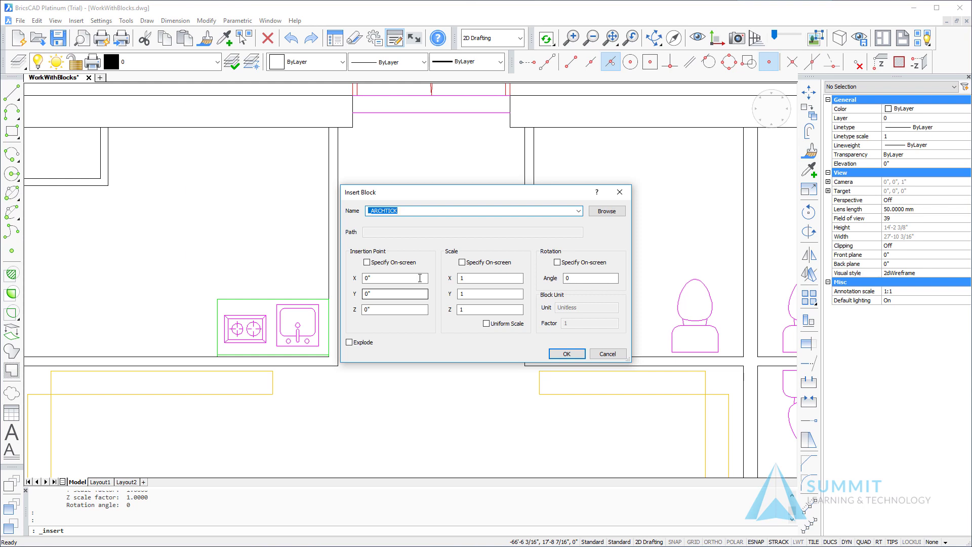
left_click(578, 211)
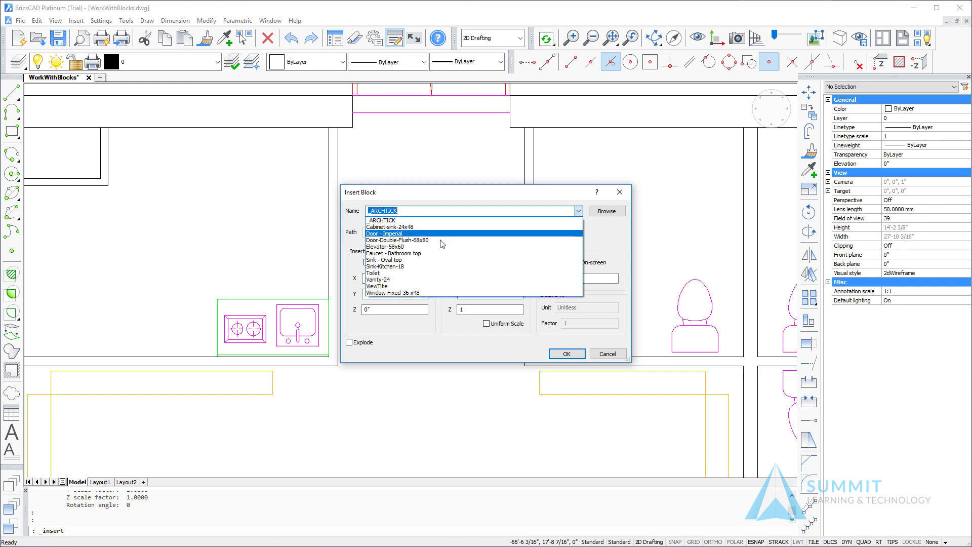
left_click(411, 261)
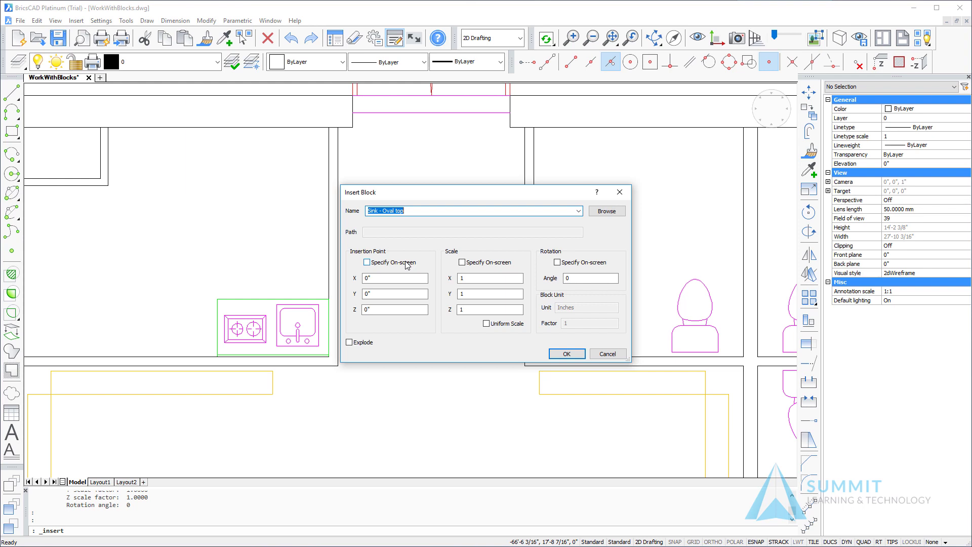
left_click(406, 263)
left_click(566, 355)
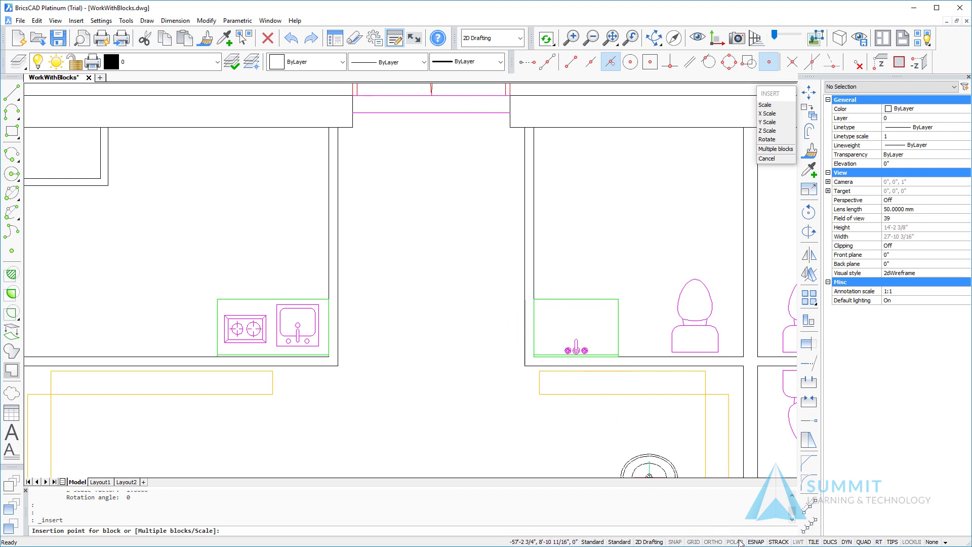
Enable the Midpoint entity snap and place the oval sink at the centre of the green bathroom counter, aligned with its edge midpoints
right_click(759, 542)
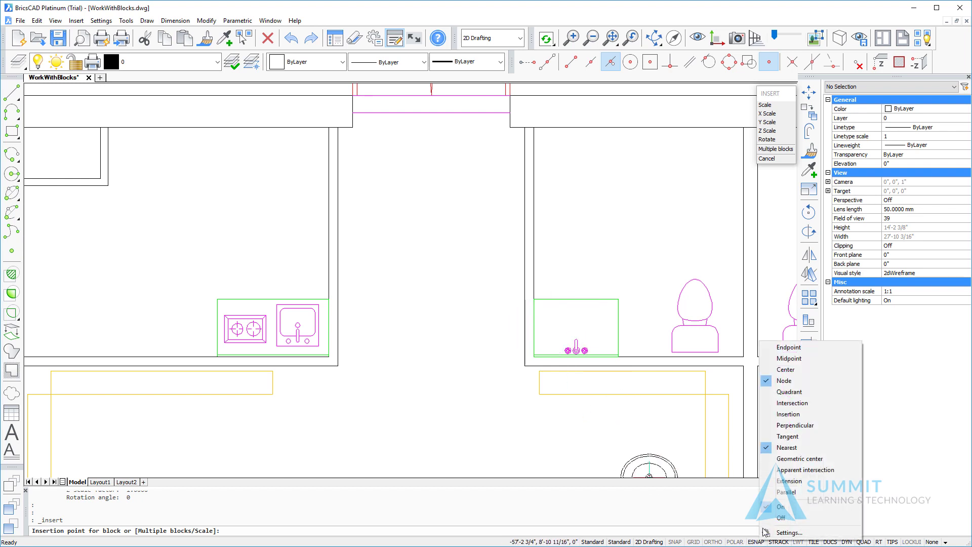
left_click(788, 357)
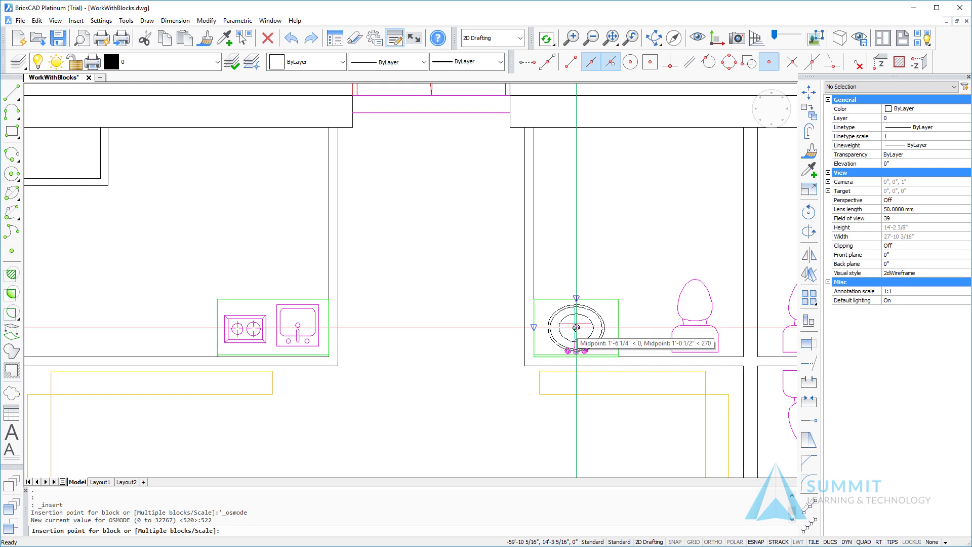
left_click(576, 327)
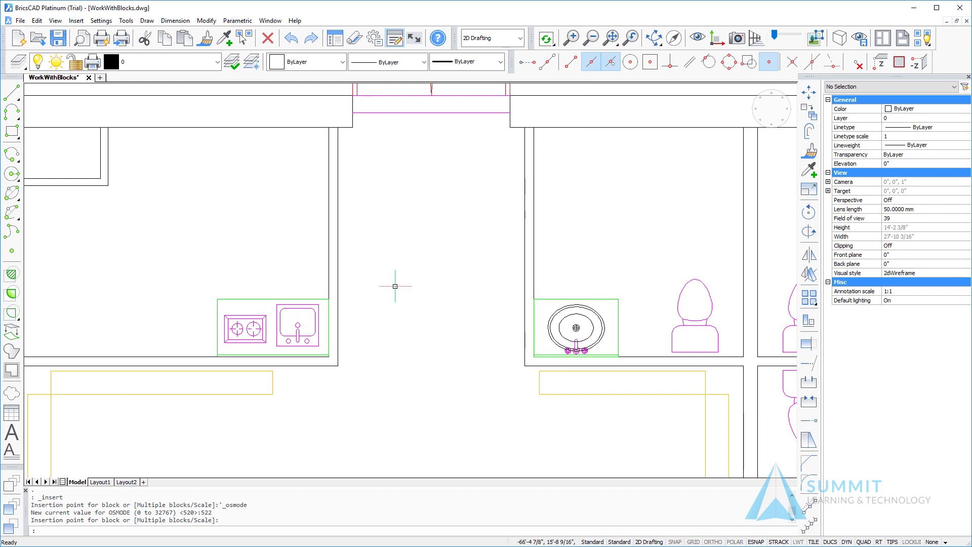
Move the inserted oval sink block to the P-SANR-FIXT layer and clear the selection
left_click(565, 310)
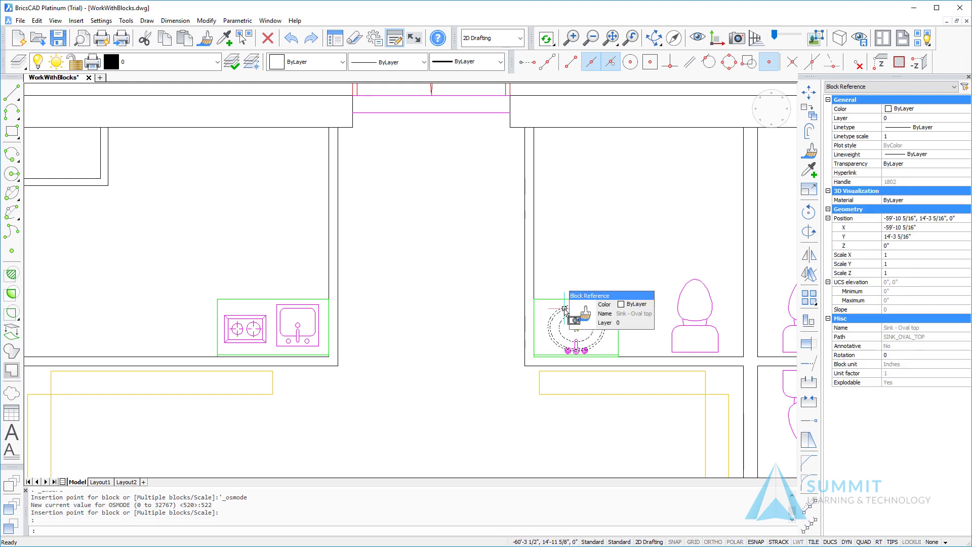
left_click(621, 325)
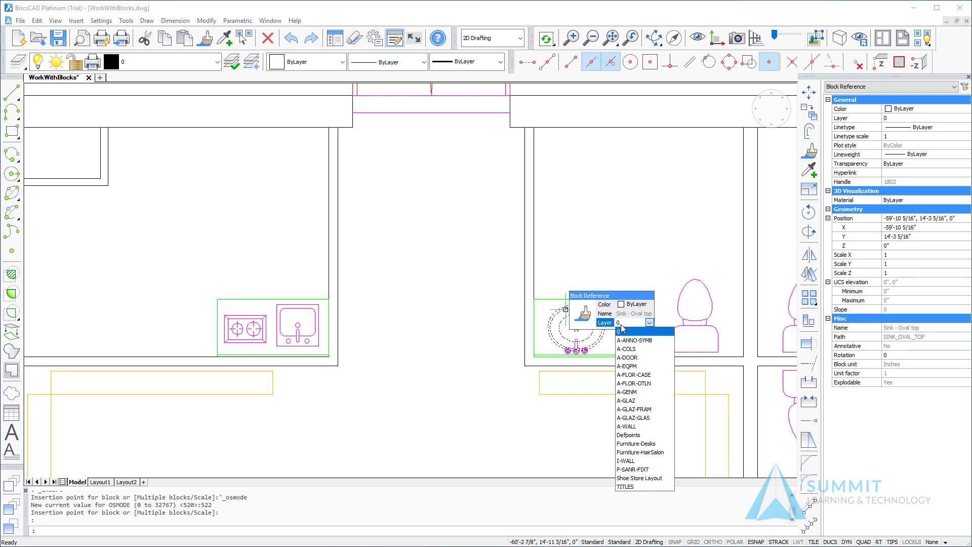
key("ctrl")
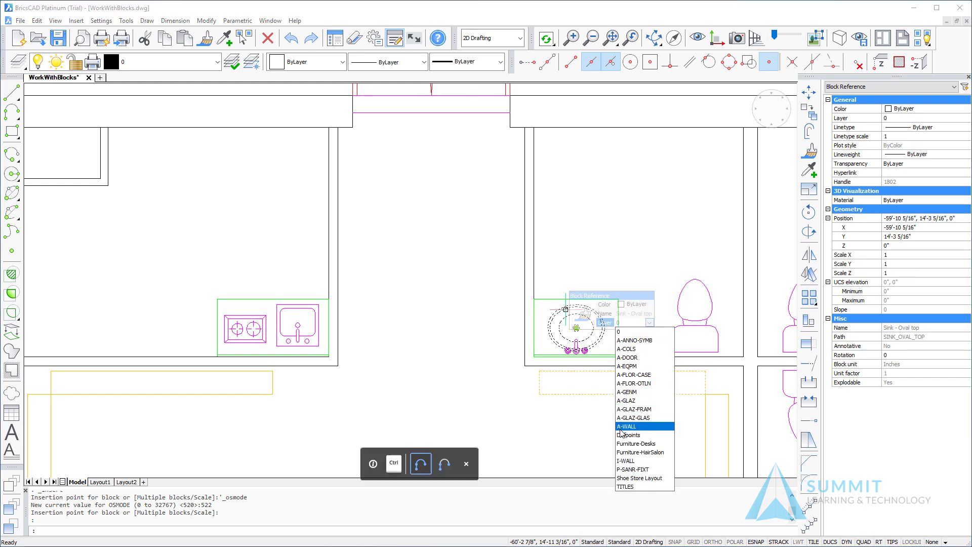
left_click(634, 469)
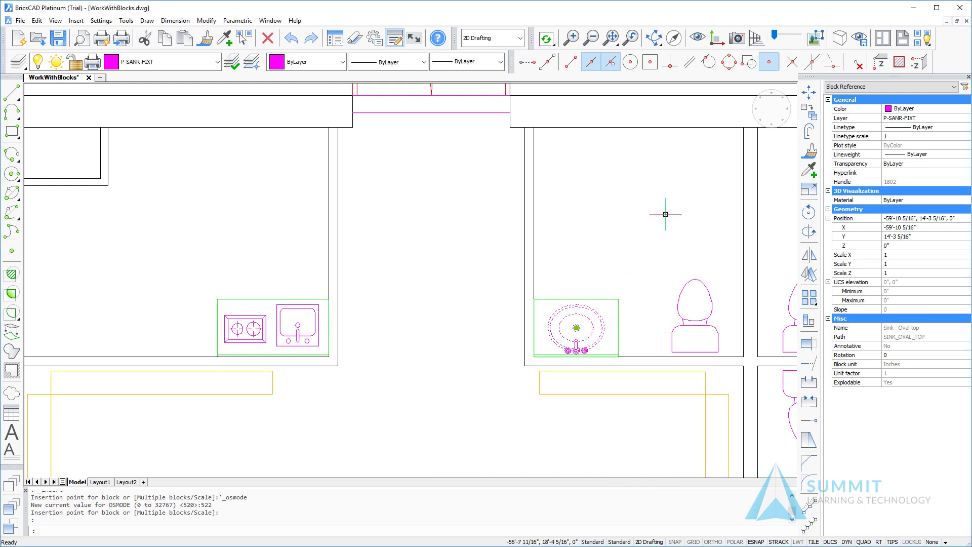
key("Escape")
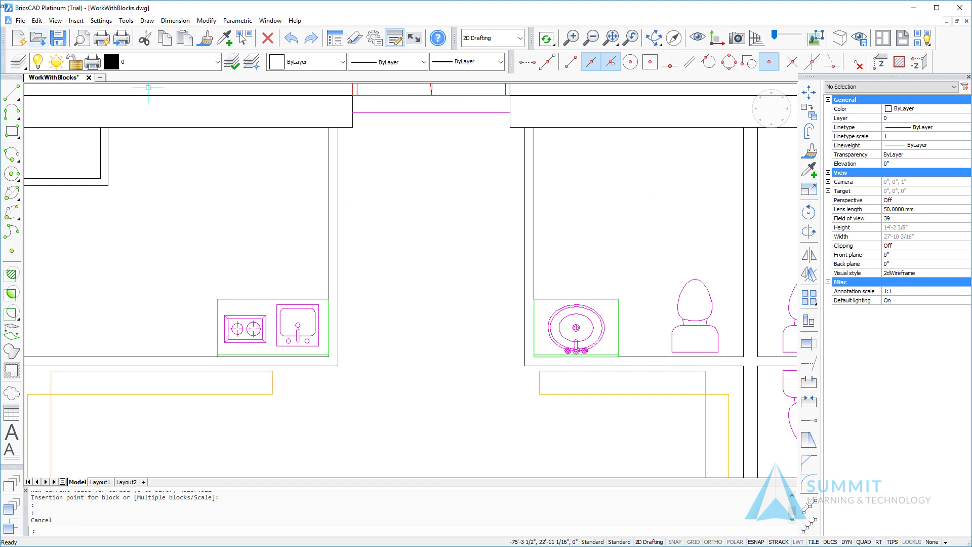
Make TITLES the current layer
left_click(217, 62)
scroll(154, 199, "down", 2)
left_click(139, 258)
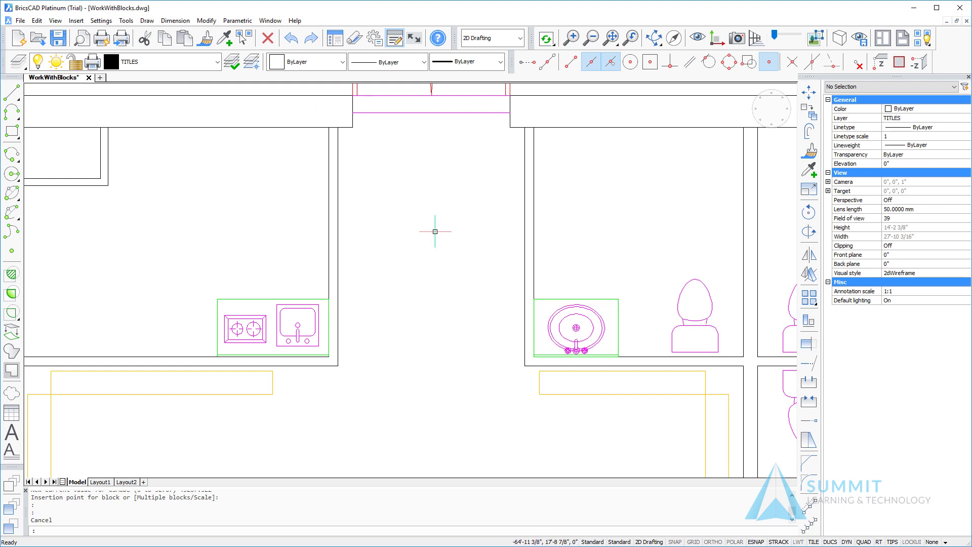
Insert the ViewTitle block in the empty space below the middle of the floor plan
right_click(420, 236)
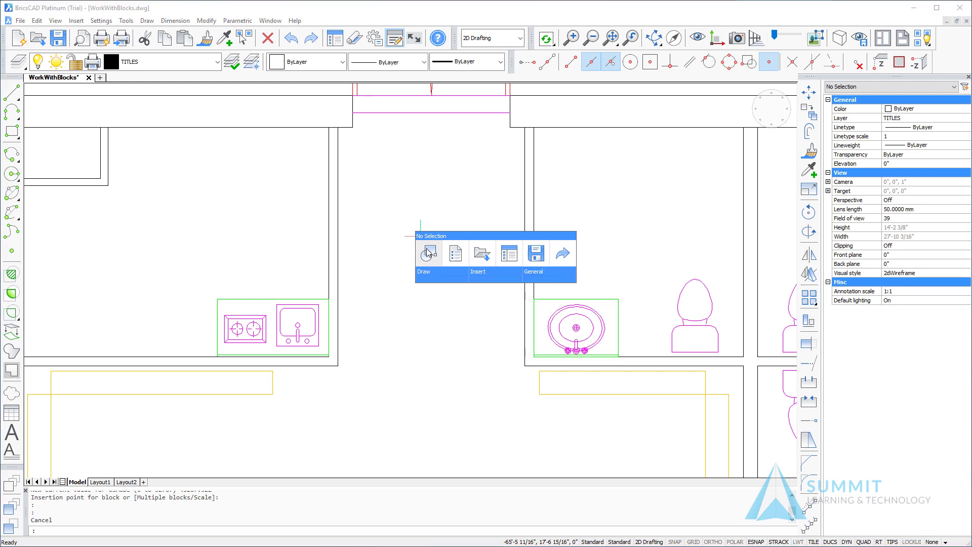
left_click(427, 252)
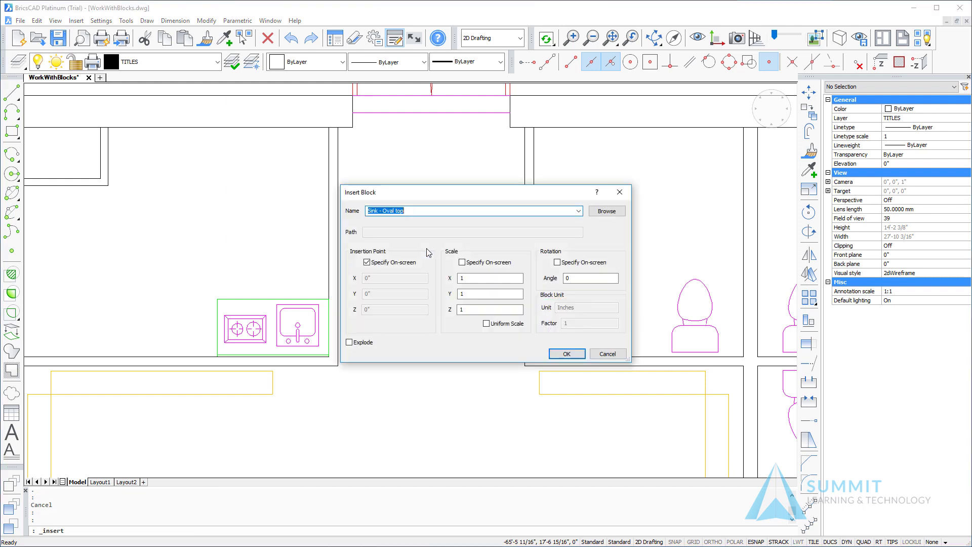
left_click(578, 211)
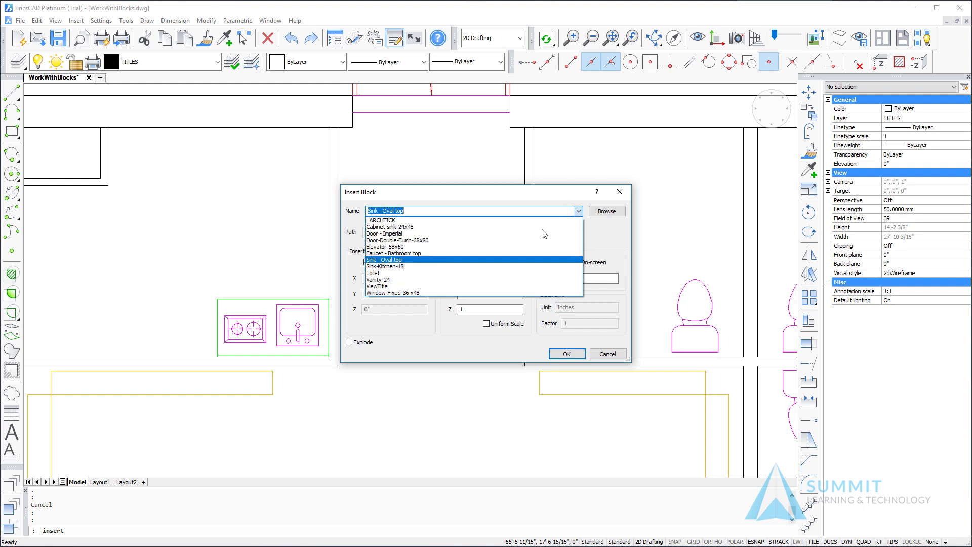
left_click(427, 286)
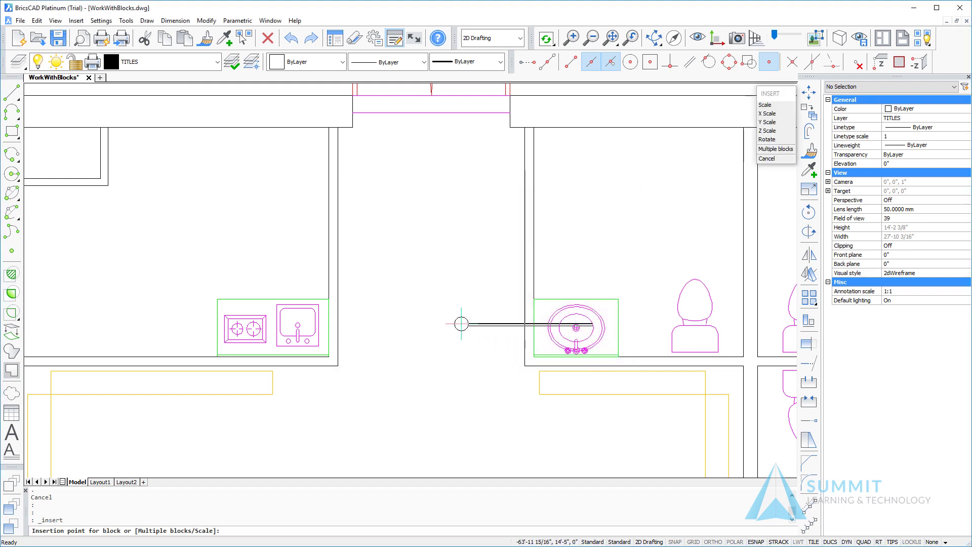
scroll(436, 373, "down", 8)
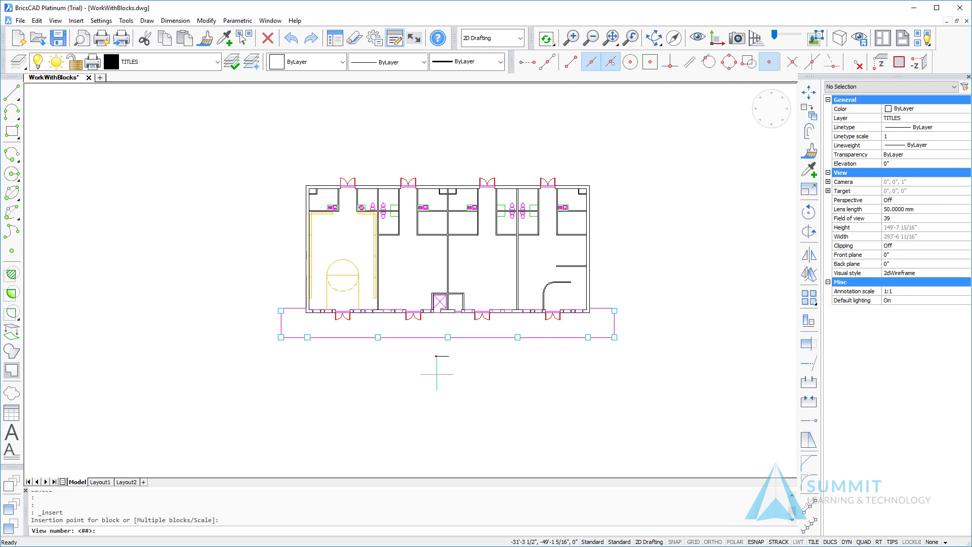
Fill in the view title attributes with view number 1, drawing view name PLAN VIEW and the default NO SCALE
key("Return")
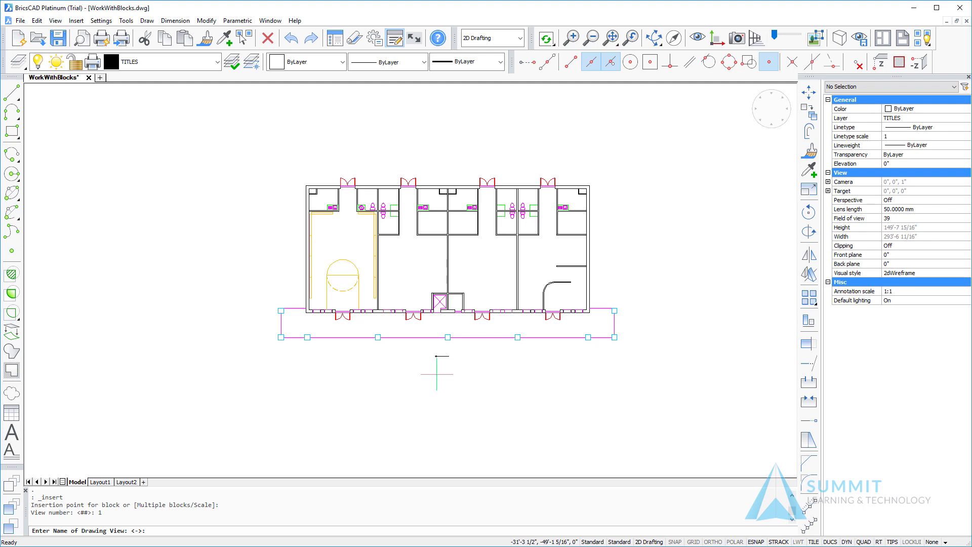
type("p")
key("BackSpace")
type("PLAN VIEW")
key("Return")
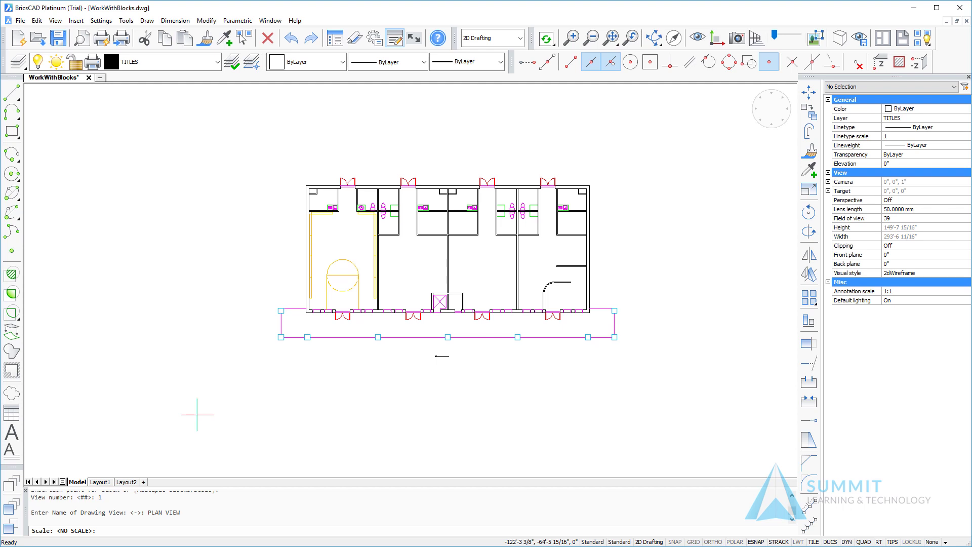
key("Return")
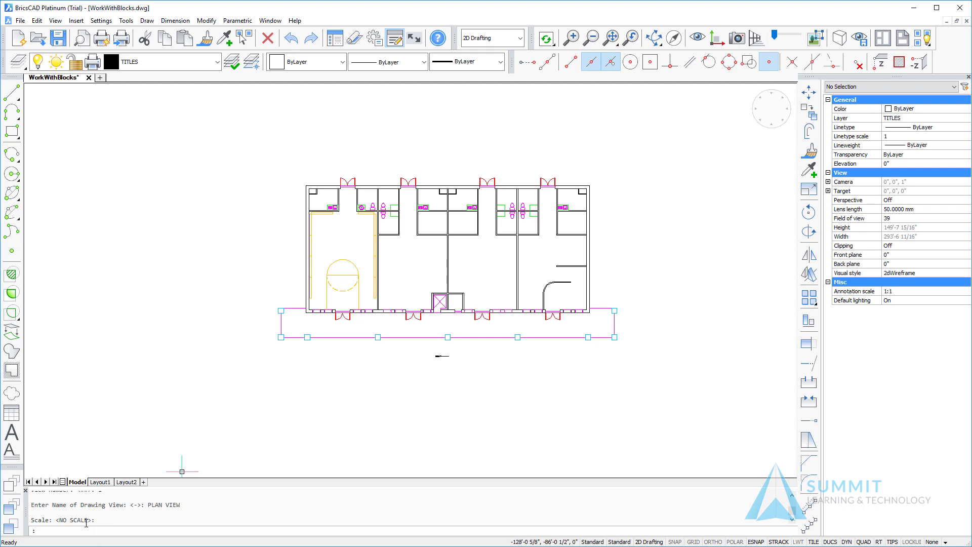
Turn on the attribute dialog by setting the ATTDIA variable to 1
type("ATTDEF")
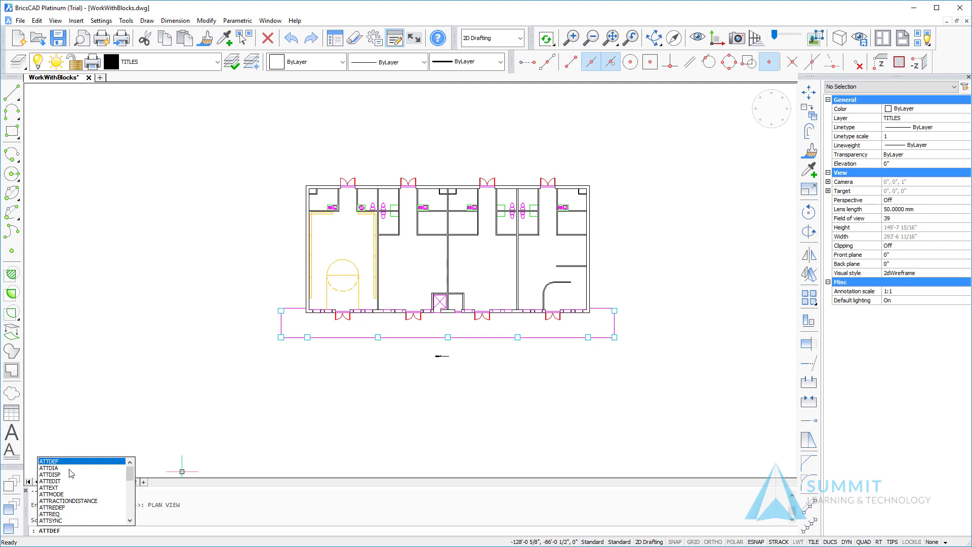
left_click(70, 468)
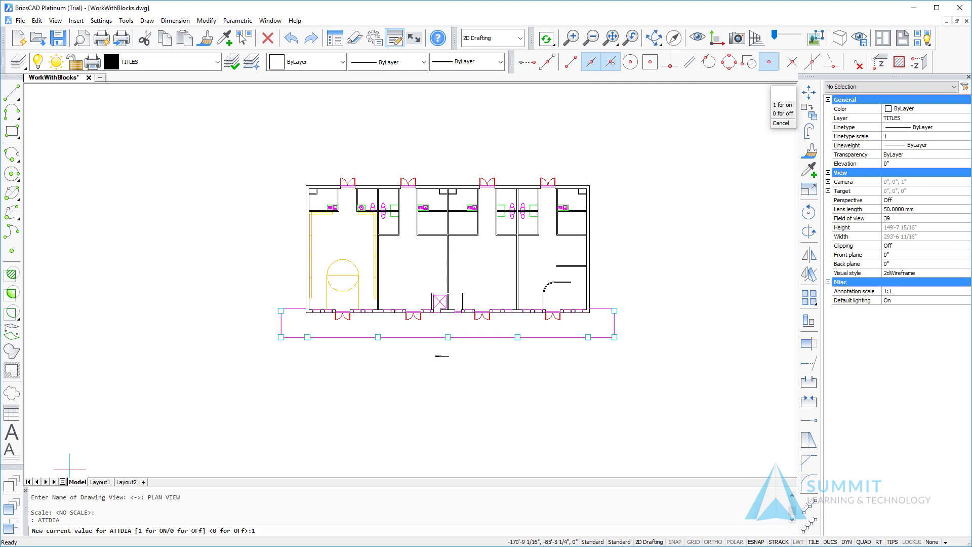
key("Return")
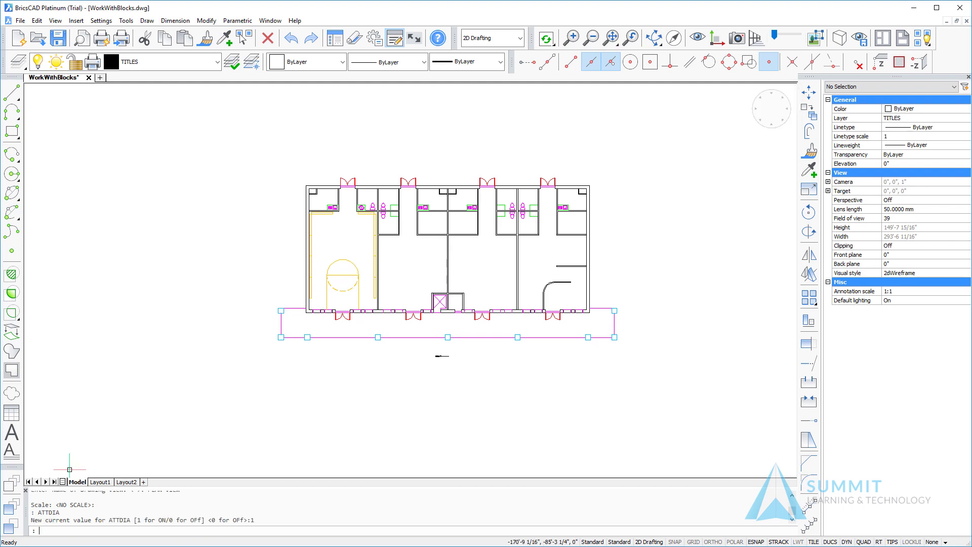
Insert a second ViewTitle block at scale 1 just below the existing title, with its attribute dialog widened to show all values
type("INSERT")
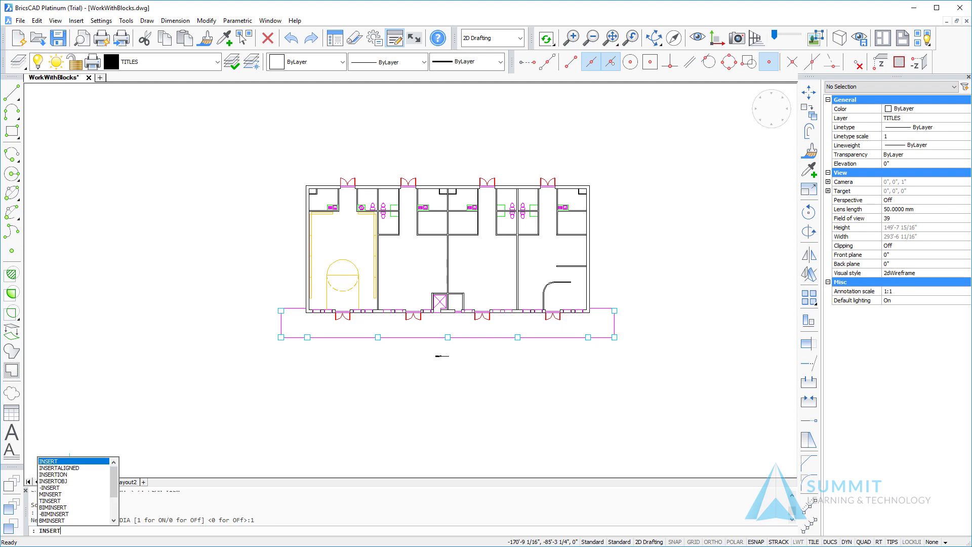
key("Return")
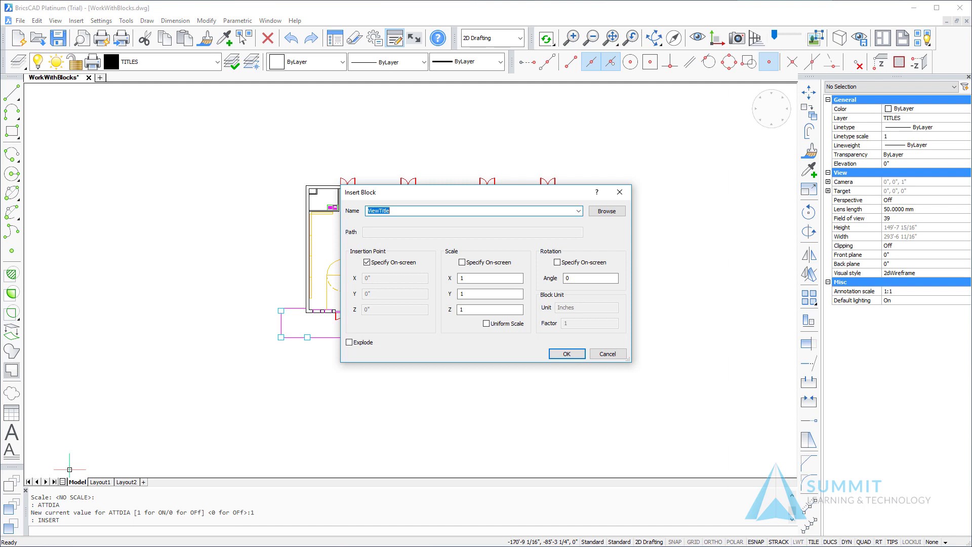
left_click(565, 353)
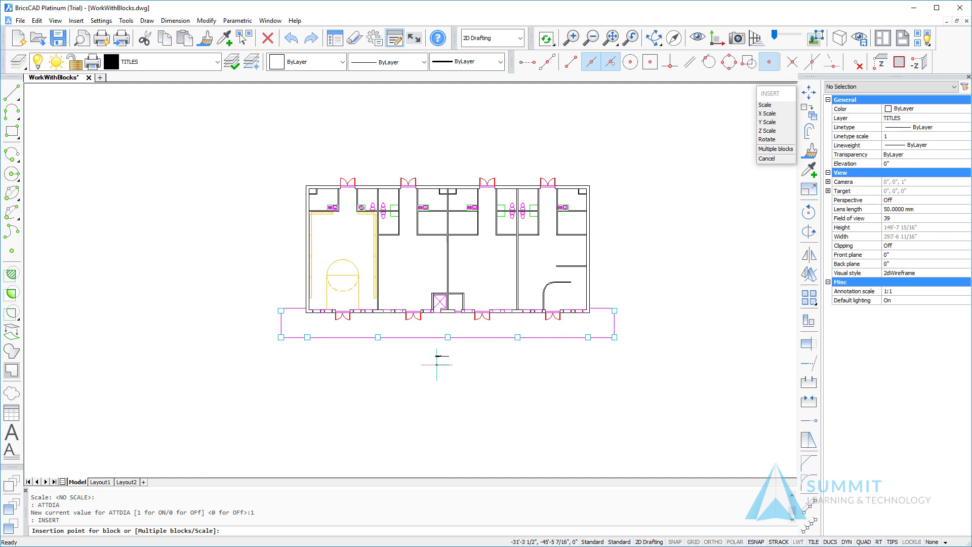
left_click(436, 365)
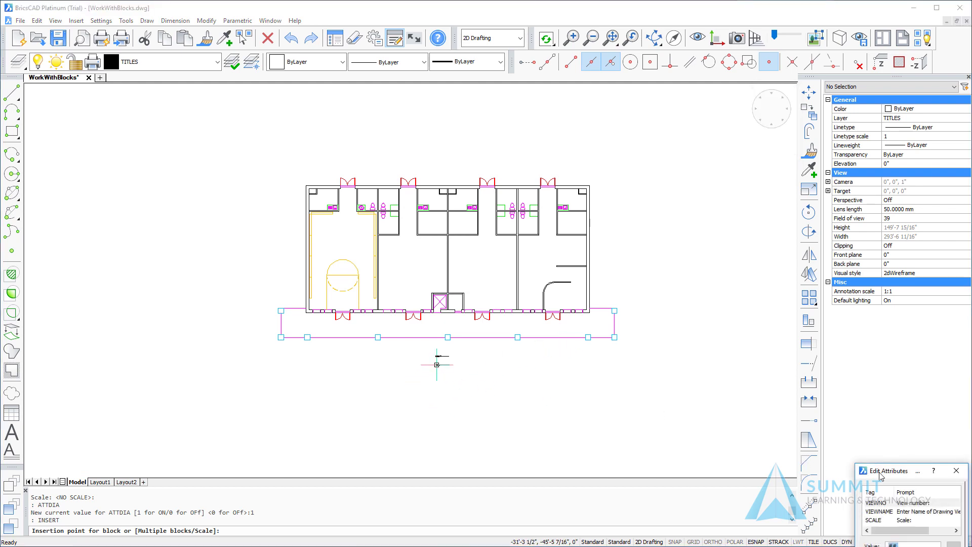
mouse_move(868, 473)
left_mouse_down()
mouse_move(567, 343)
mouse_move(420, 189)
left_mouse_up()
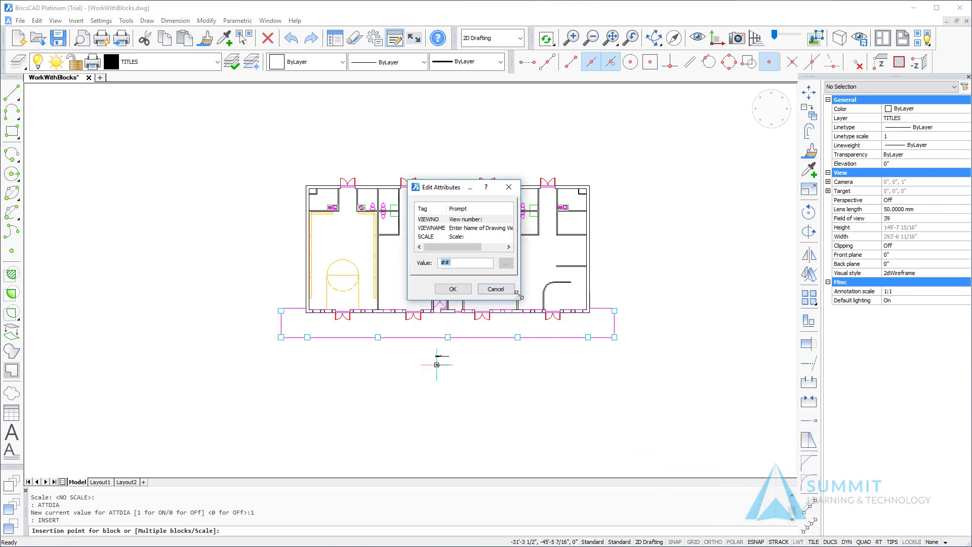
left_click_drag(516, 298, 631, 303)
Give the second view title view number 1 and drawing view name PLAN VIEW, keep NO SCALE, and accept the attributes
left_click(543, 224)
left_click(457, 271)
double_click(457, 270)
type("0")
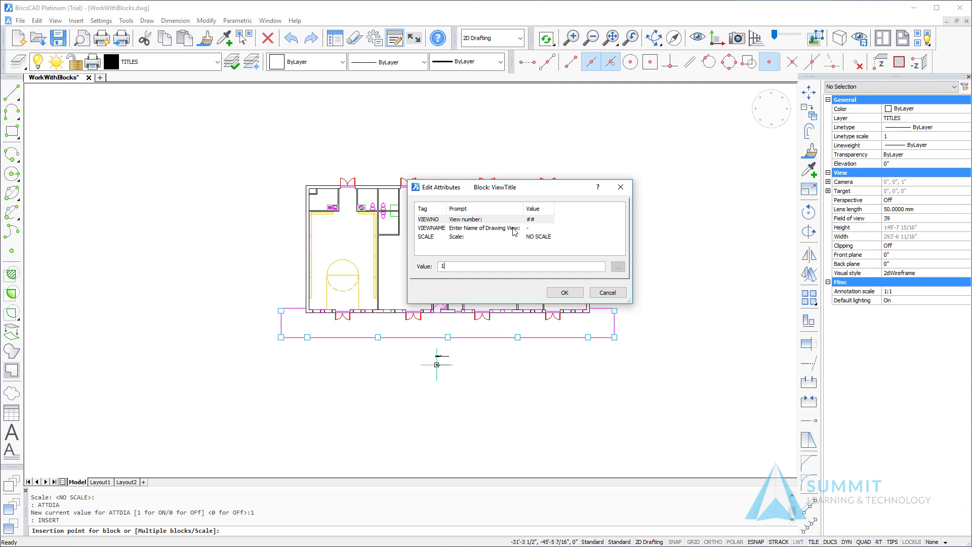
left_click(531, 229)
left_click(487, 267)
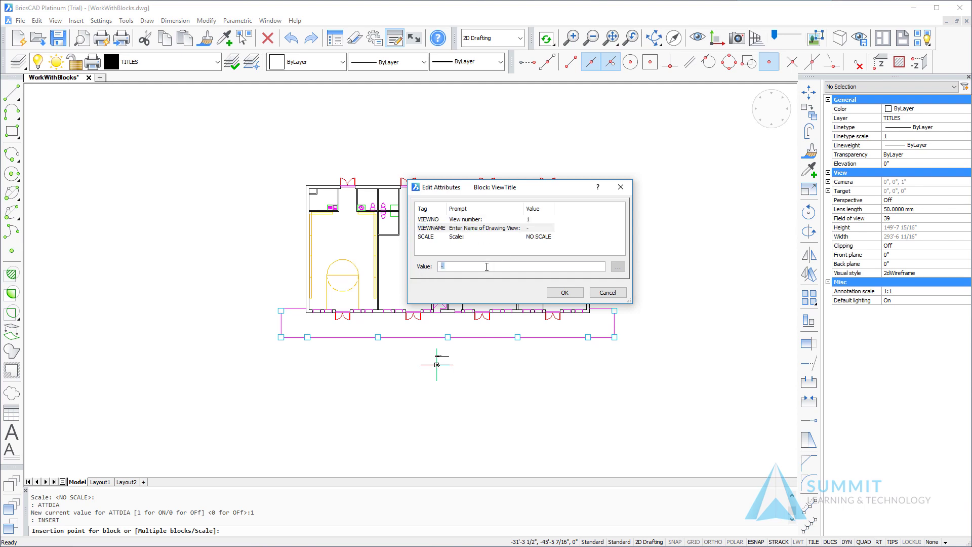
type("FLO")
key("BackSpace")
key("BackSpace")
key("BackSpace")
type("OP")
key("BackSpace")
key("BackSpace")
type("PLAN VIDEW")
key("BackSpace")
key("BackSpace")
type("W")
left_click(549, 239)
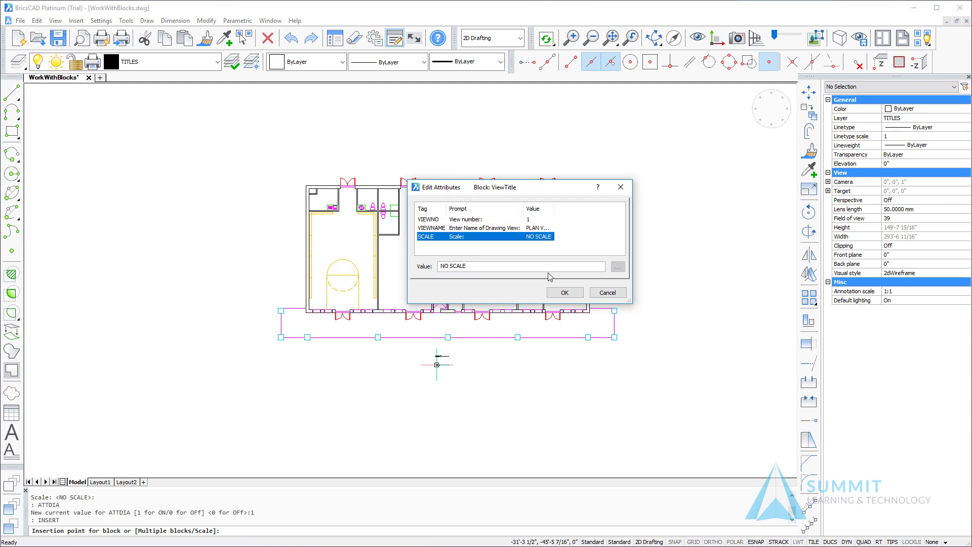
left_click(564, 293)
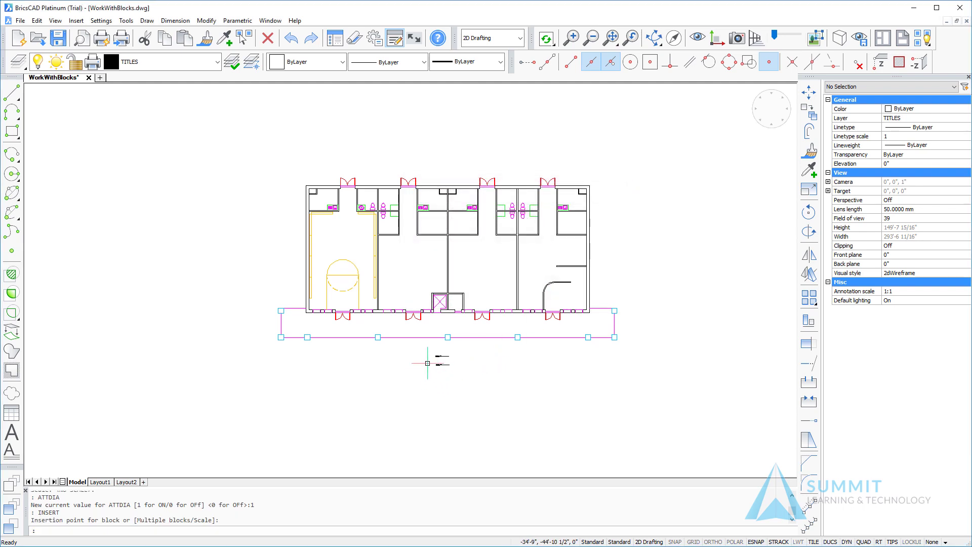
scroll(428, 363, "up", 10)
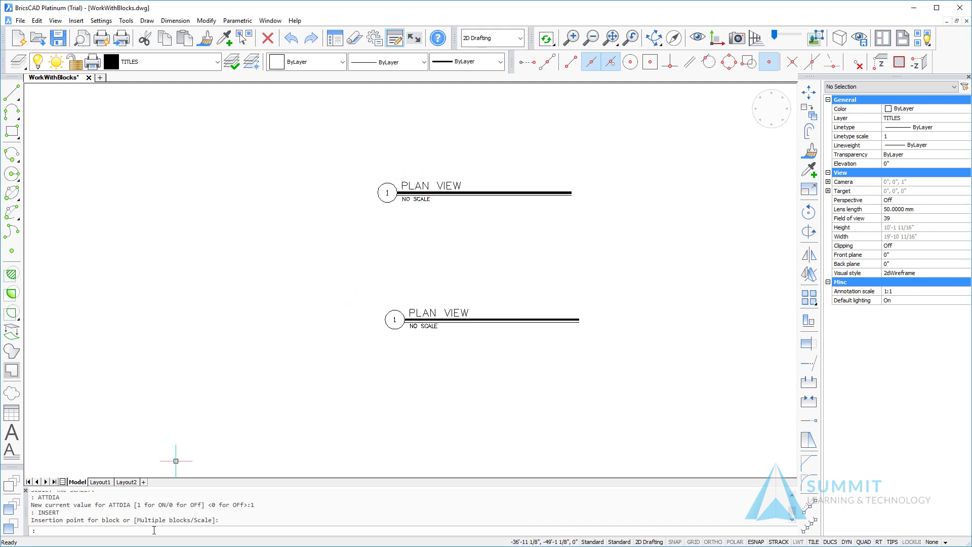
Check the current ATTDIA setting and cancel without changing it
type("A")
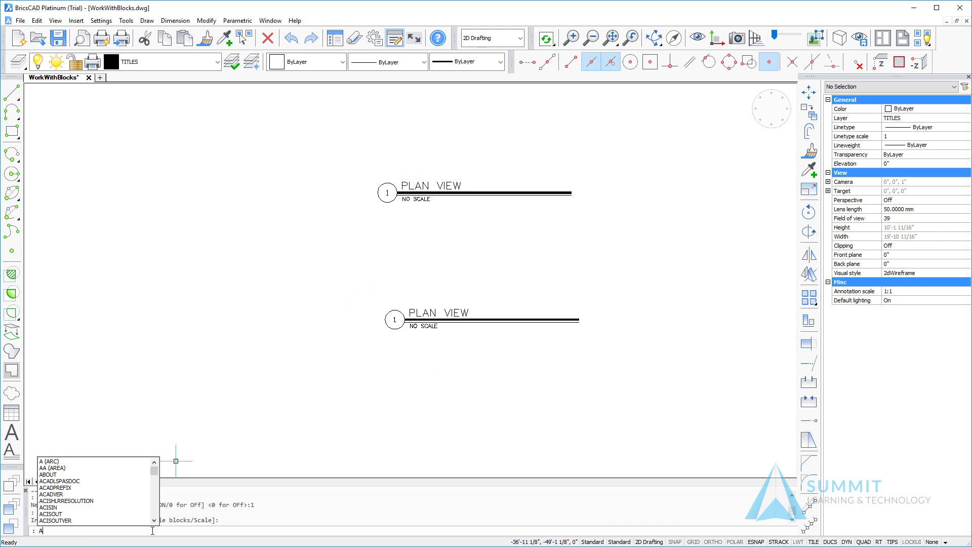
key("BackSpace")
type("ATTDEF")
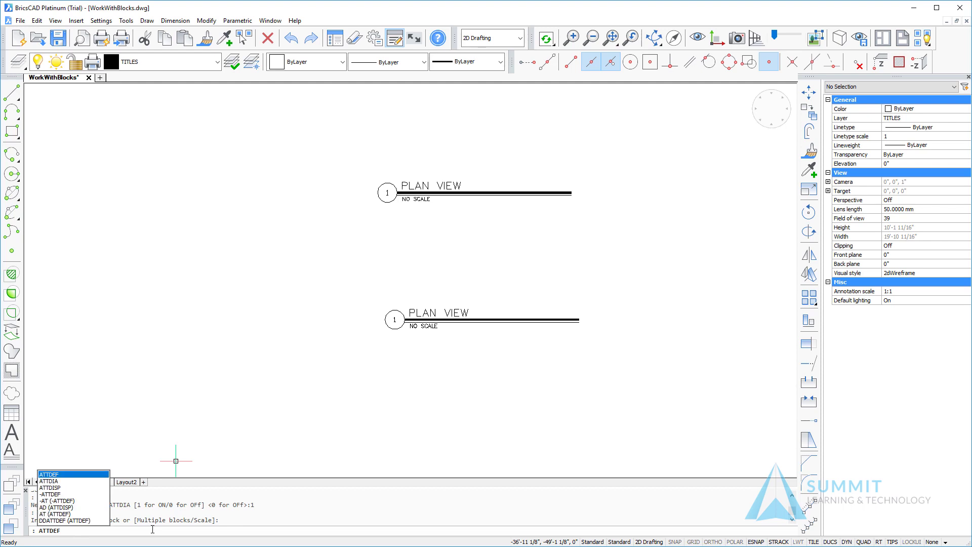
left_click(59, 481)
left_click(365, 442)
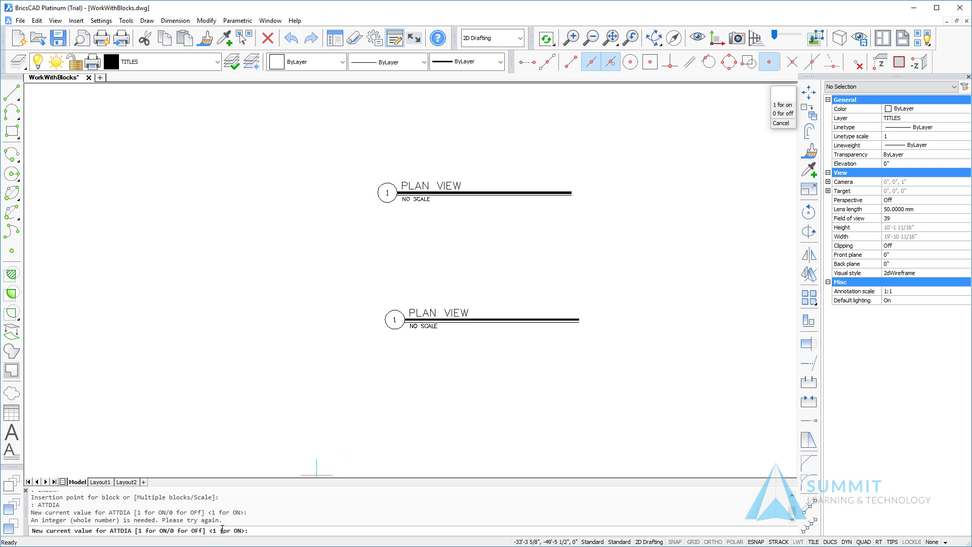
mouse_move(216, 529)
left_mouse_down()
mouse_move(248, 530)
mouse_move(210, 530)
left_mouse_up()
key("Escape")
Delete the lower of the two PLAN VIEW title blocks
left_click(428, 320)
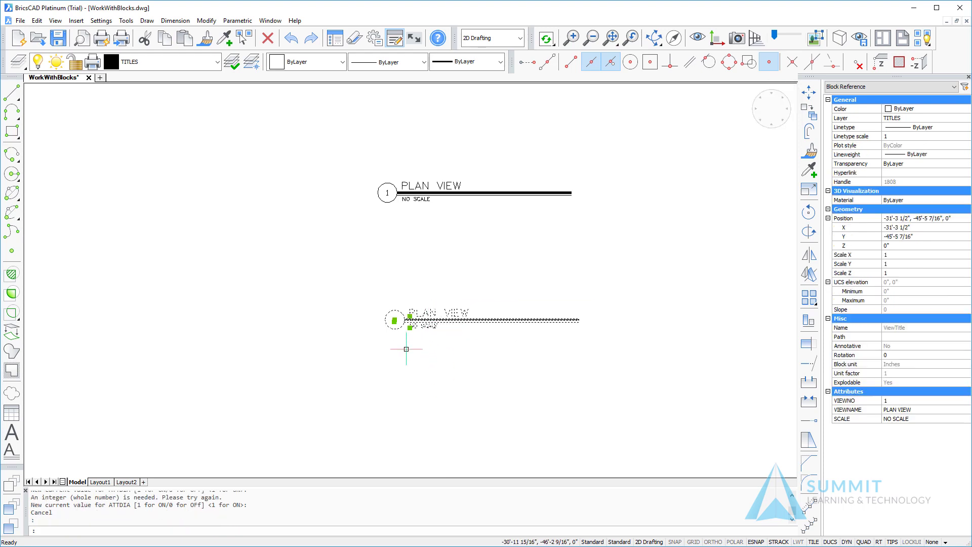
key("Delete")
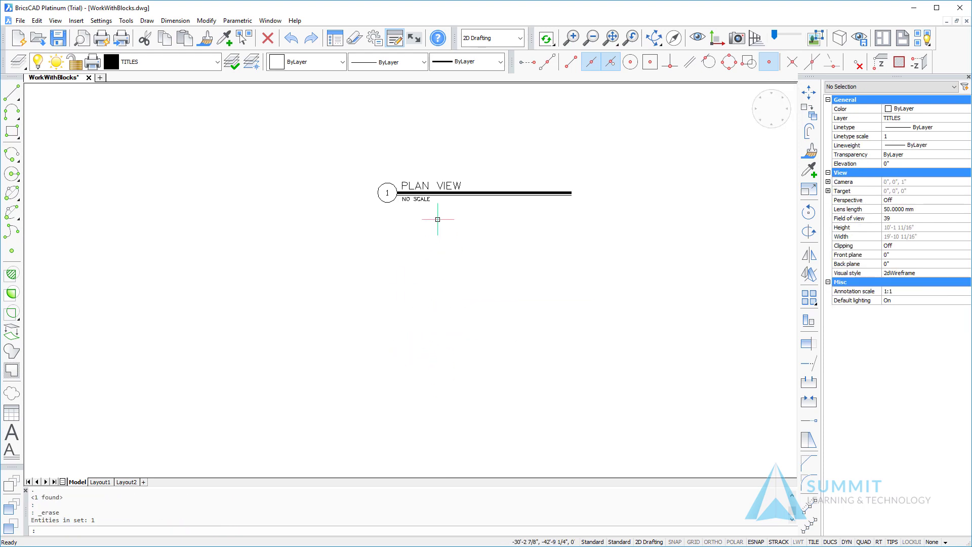
Change the SCALE attribute of the remaining view title to VERIFY DIMENSIONS IN THE CAD FILE
double_click(416, 194)
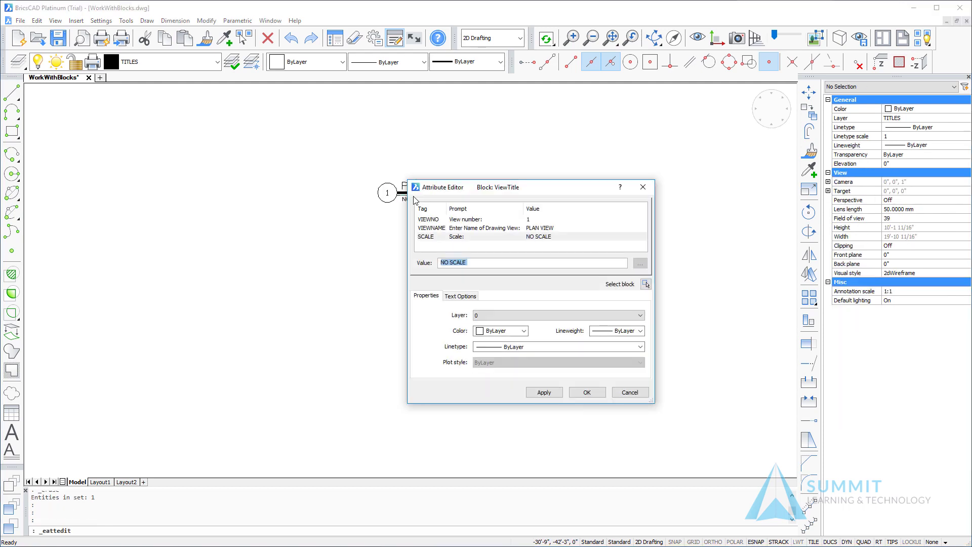
left_click_drag(495, 192, 410, 239)
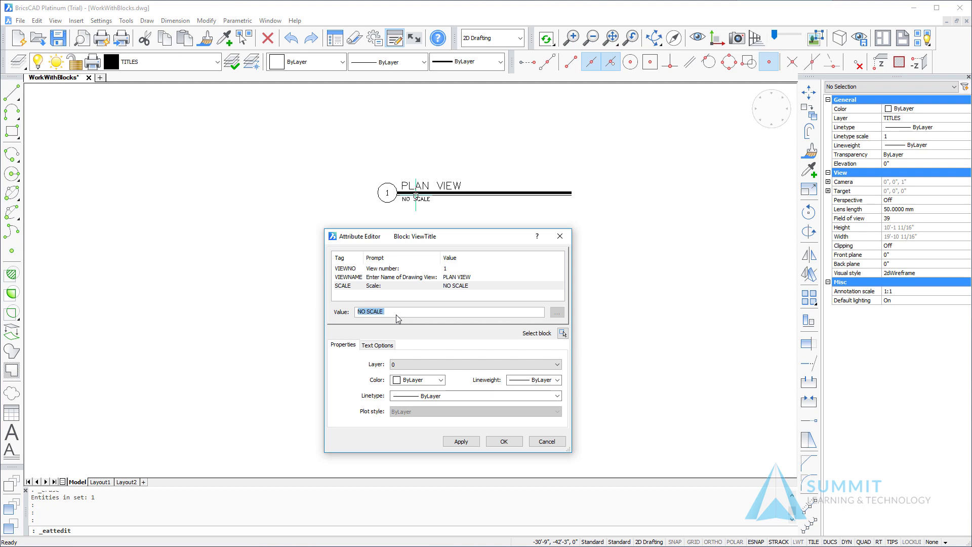
type("VERIFY DIMENSIONS IN THE FIEL")
key("BackSpace")
key("BackSpace")
key("BackSpace")
key("BackSpace")
type("CAD FI")
left_click(503, 441)
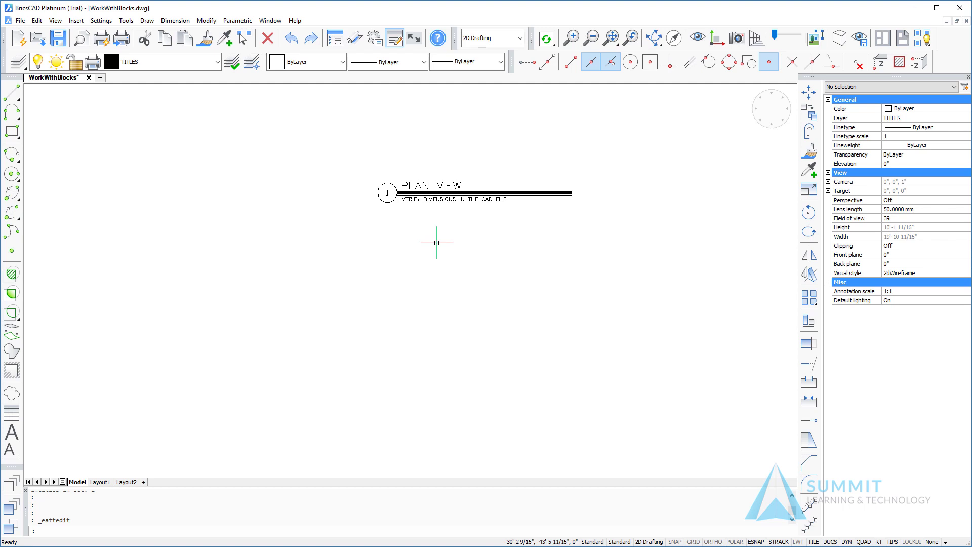
Make A-DOOR the current layer
left_click(158, 64)
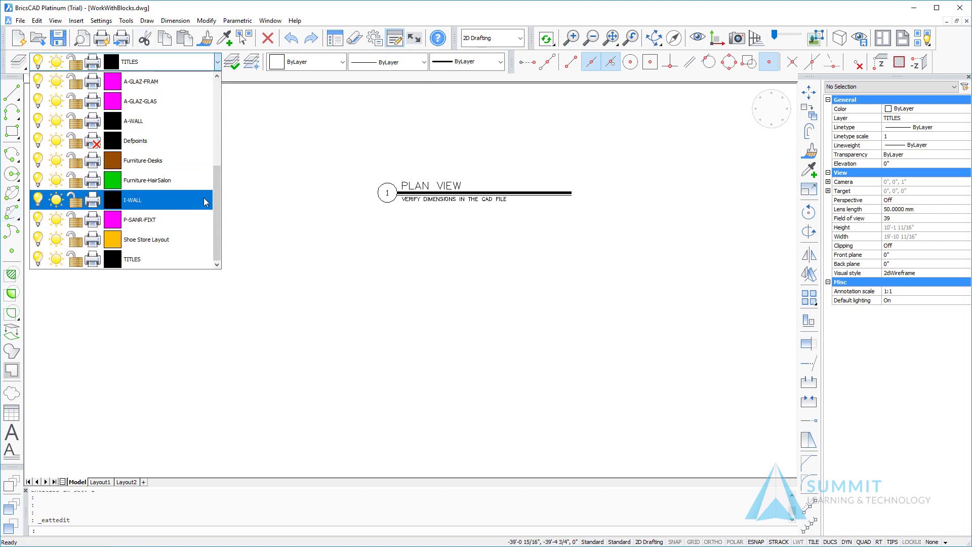
scroll(203, 197, "up", 3)
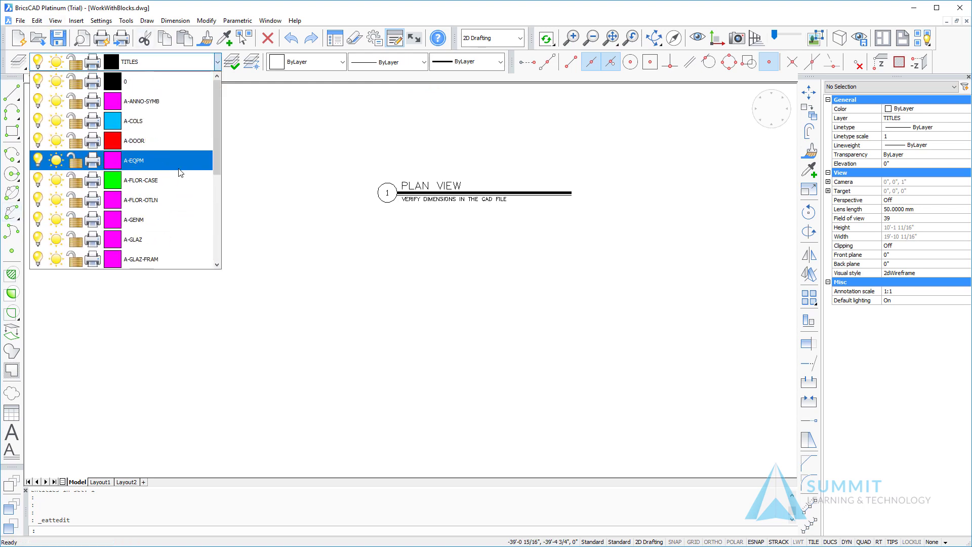
left_click(149, 140)
Start inserting the Door - Imperial block at scale 1, with the insertion point and rotation specified on-screen
scroll(399, 249, "down", 5)
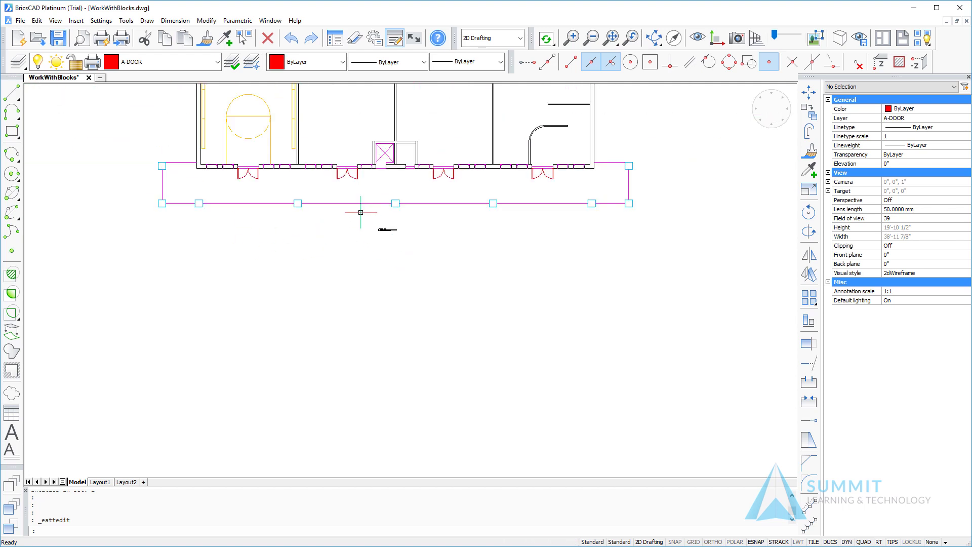
middle_click_drag(355, 203, 362, 378)
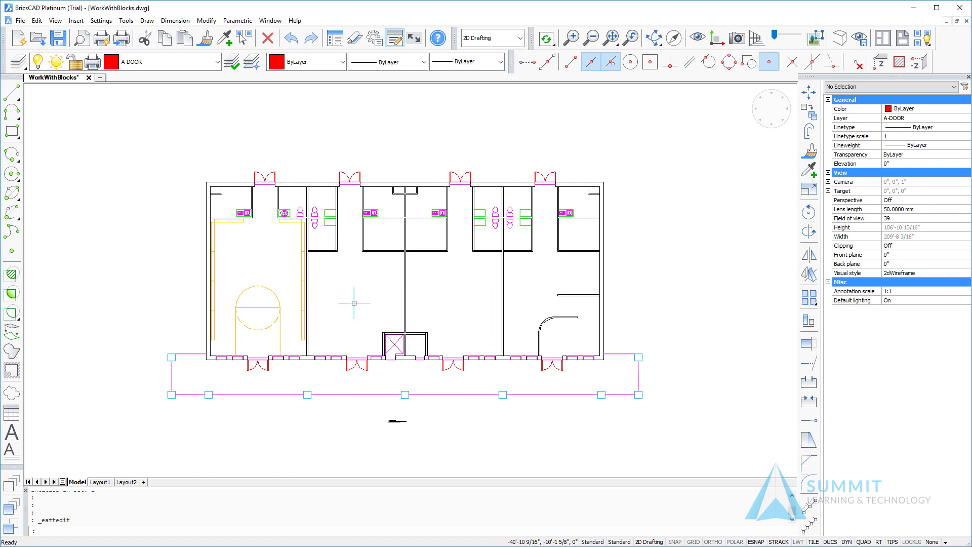
scroll(338, 289, "up", 3)
right_click(269, 230)
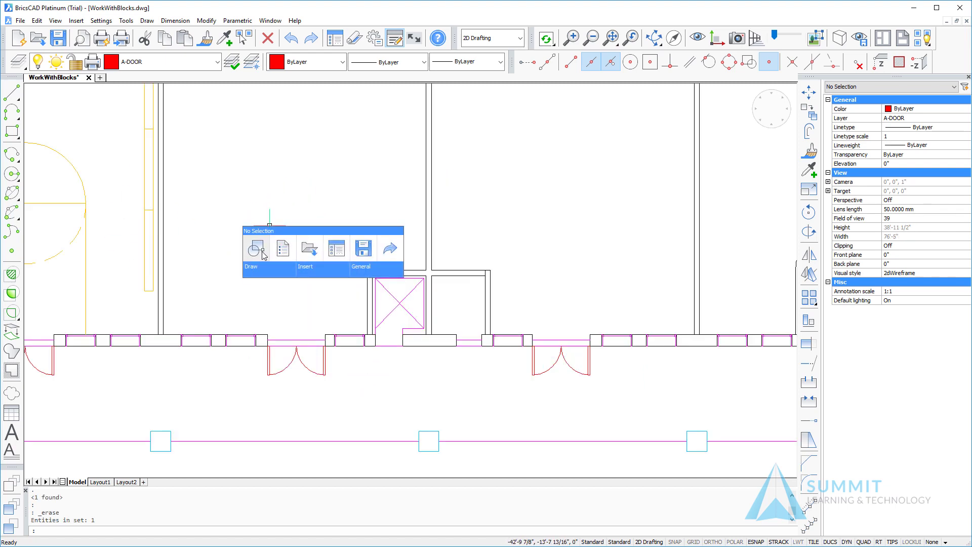
left_click(309, 248)
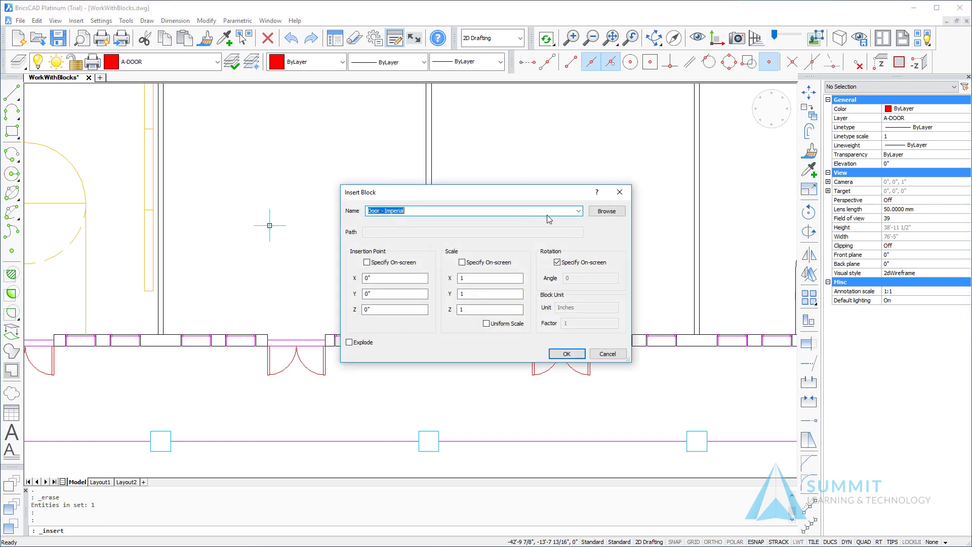
left_click(578, 211)
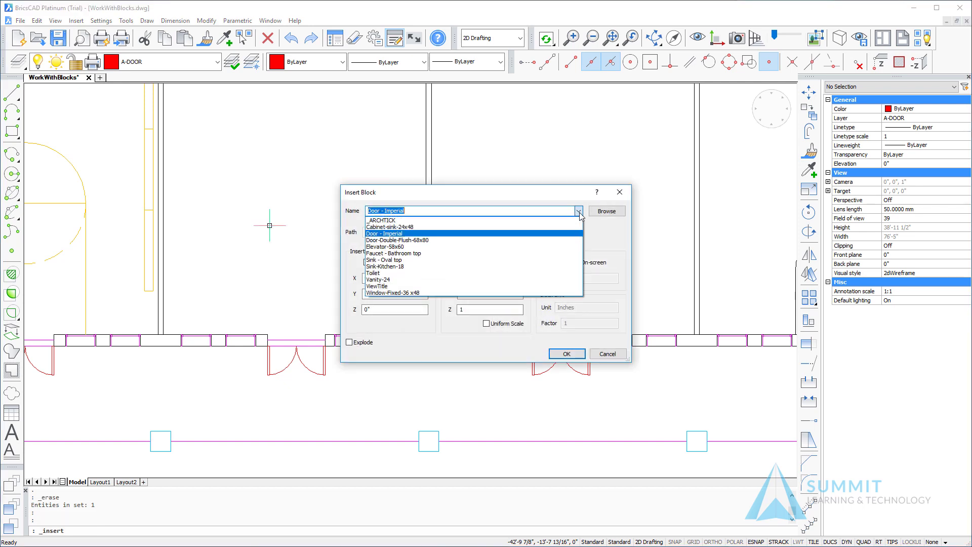
left_click(431, 234)
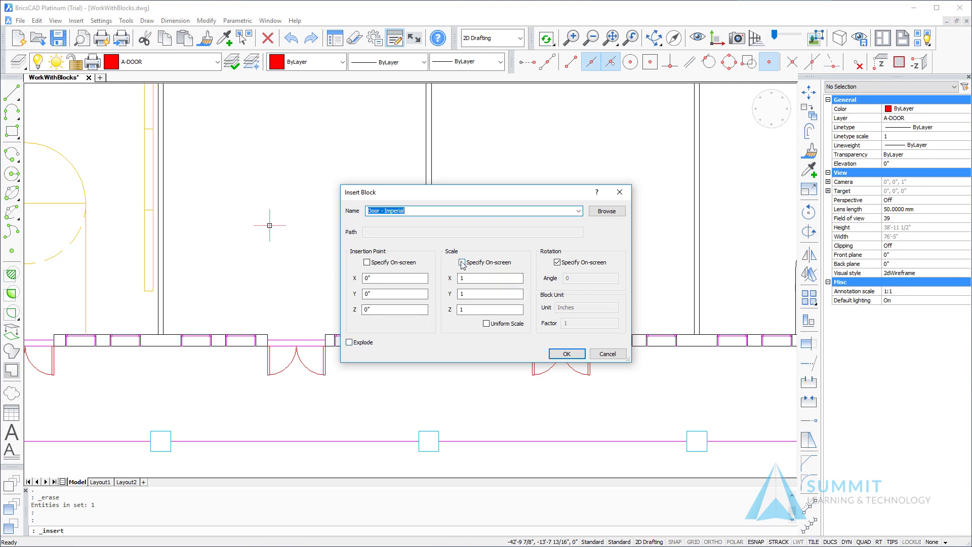
left_click(366, 262)
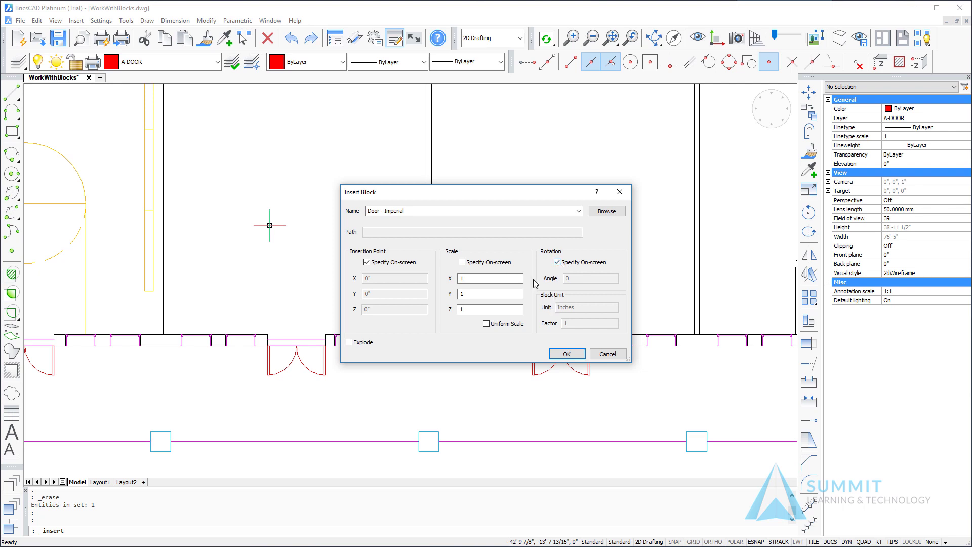
type("1")
left_click(567, 355)
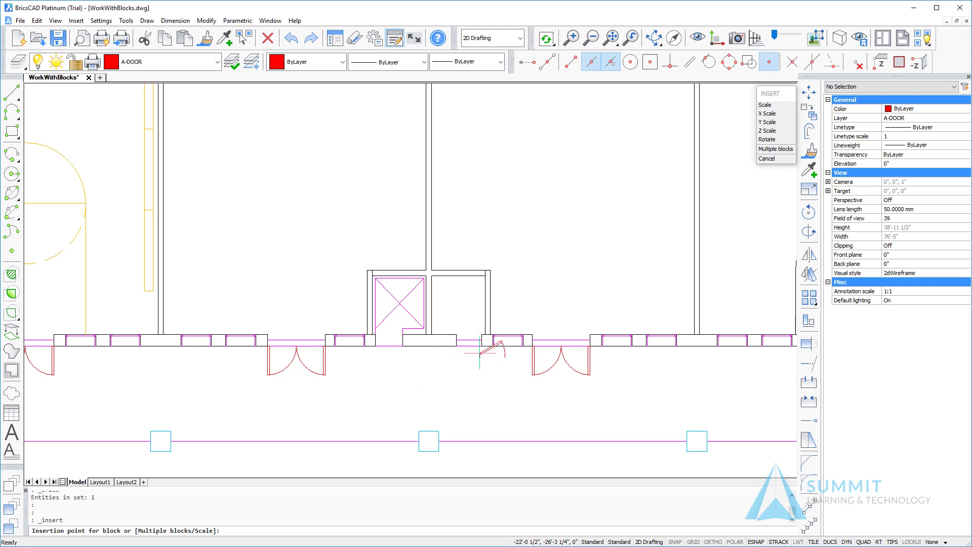
Place the door at the outer right endpoint of the narrow front-wall opening beside the elevator, rotated 180 degrees, and select it
right_click(476, 355, "shift")
left_click(522, 158)
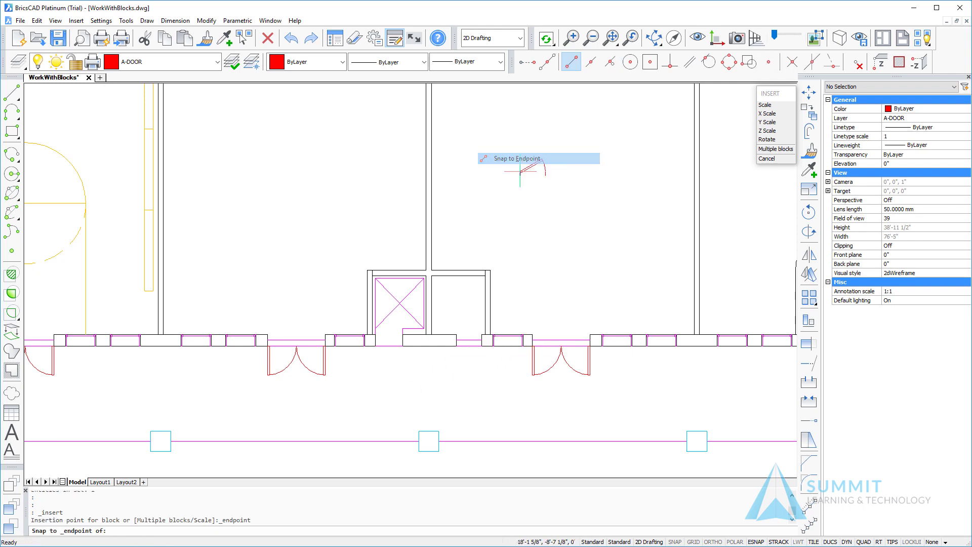
left_click(481, 346)
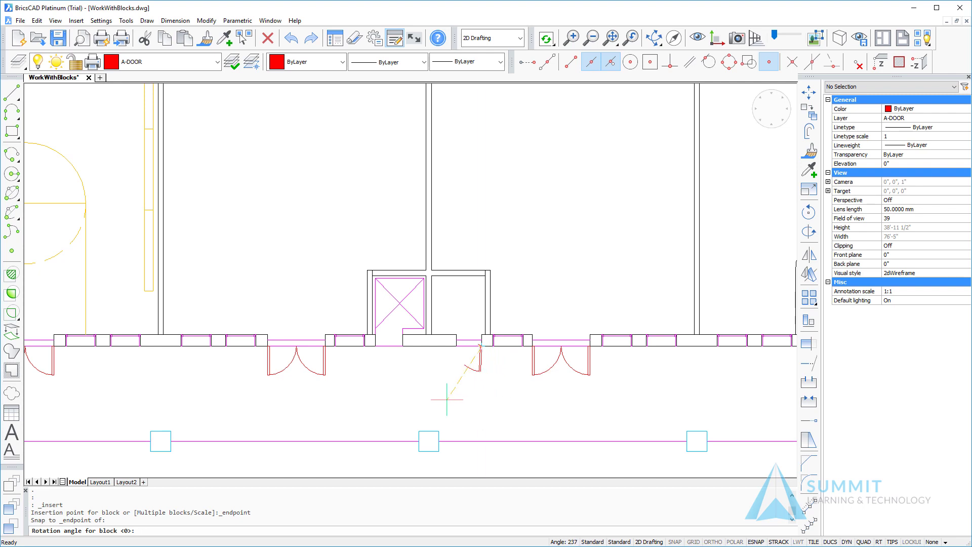
left_click(409, 384)
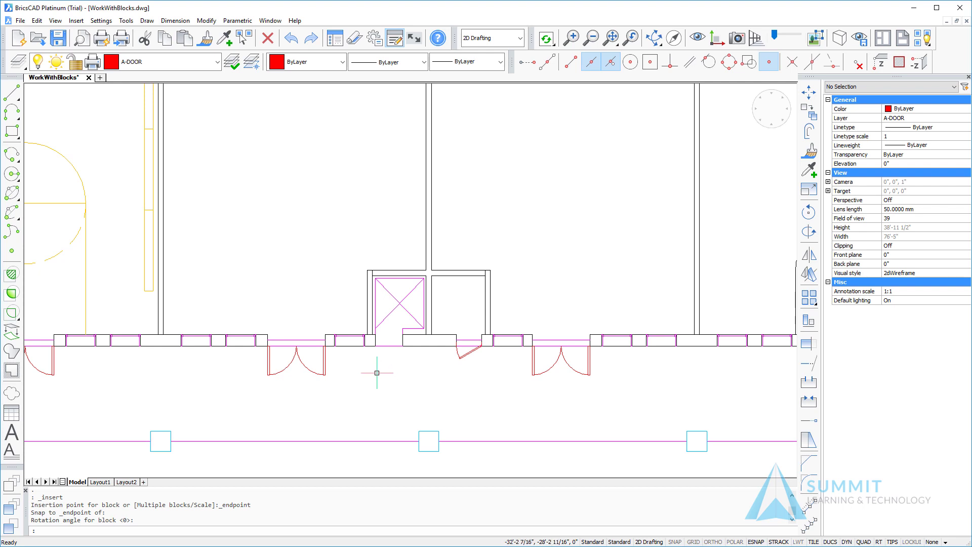
left_click(469, 354)
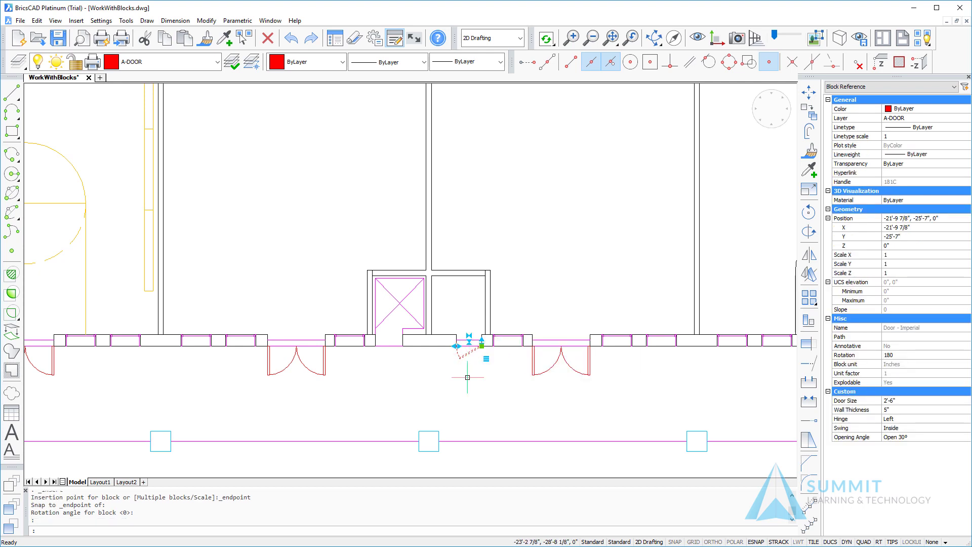
Set the opening angle of the new door beside the elevator to Open 90º
scroll(466, 378, "up", 3)
middle_click_drag(495, 364, 436, 353)
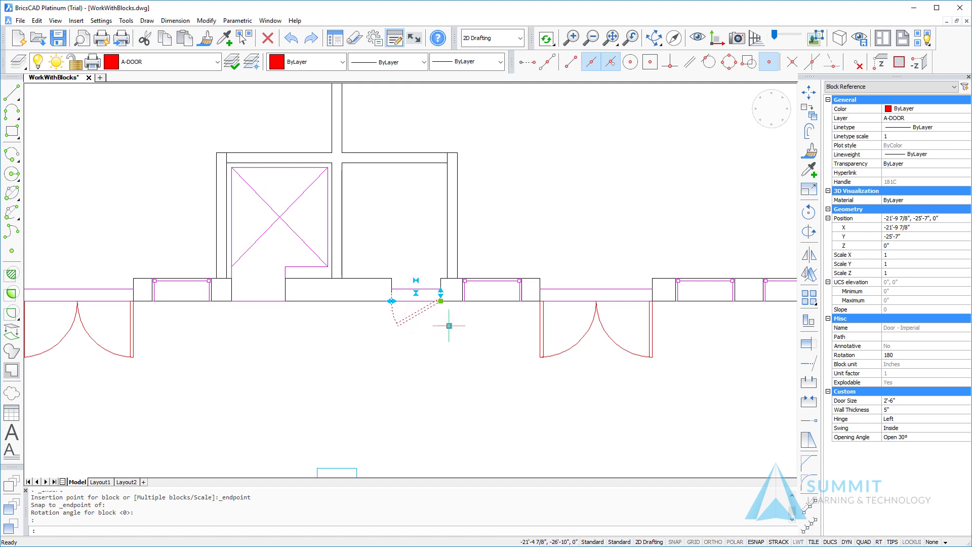
left_click(448, 325)
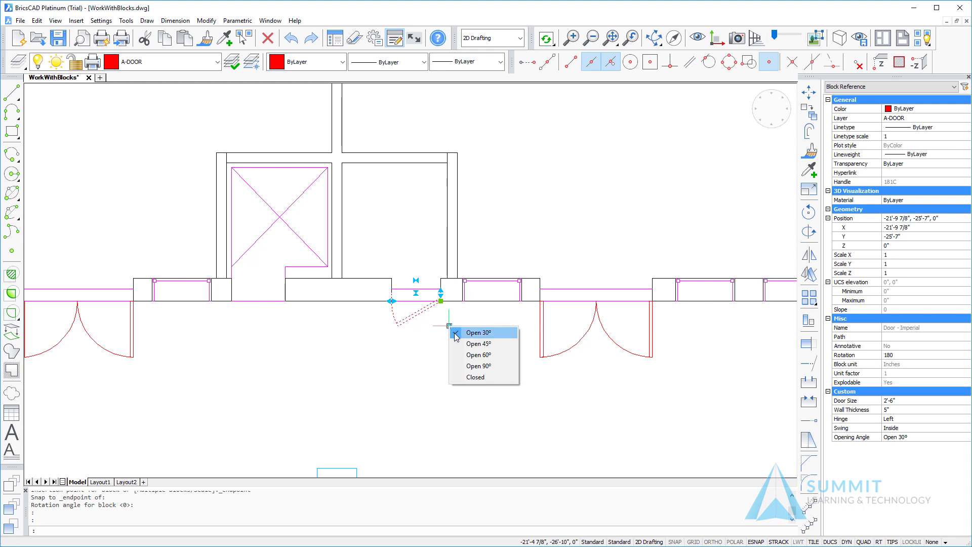
left_click(460, 365)
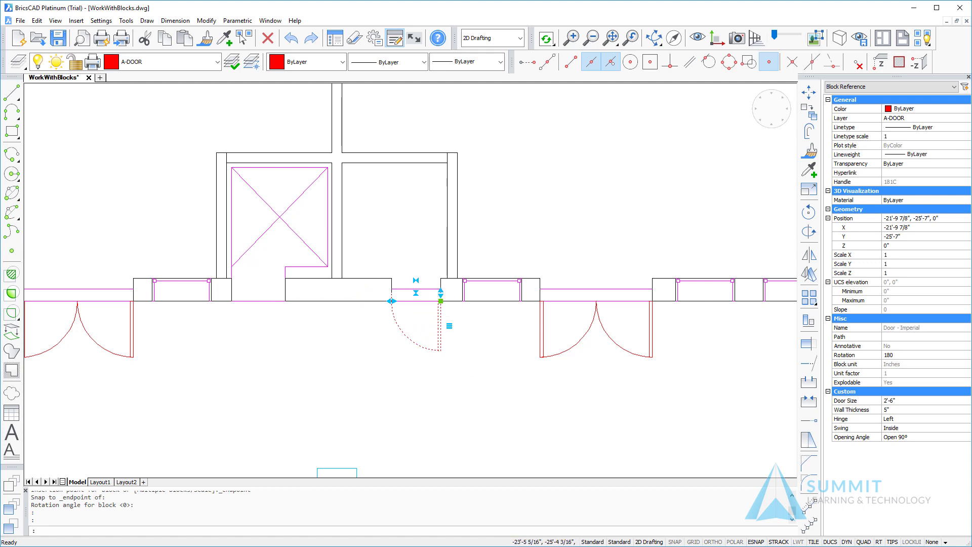
Stretch the front door block's wall thickness to 6" and deselect the door
scroll(409, 298, "up", 2)
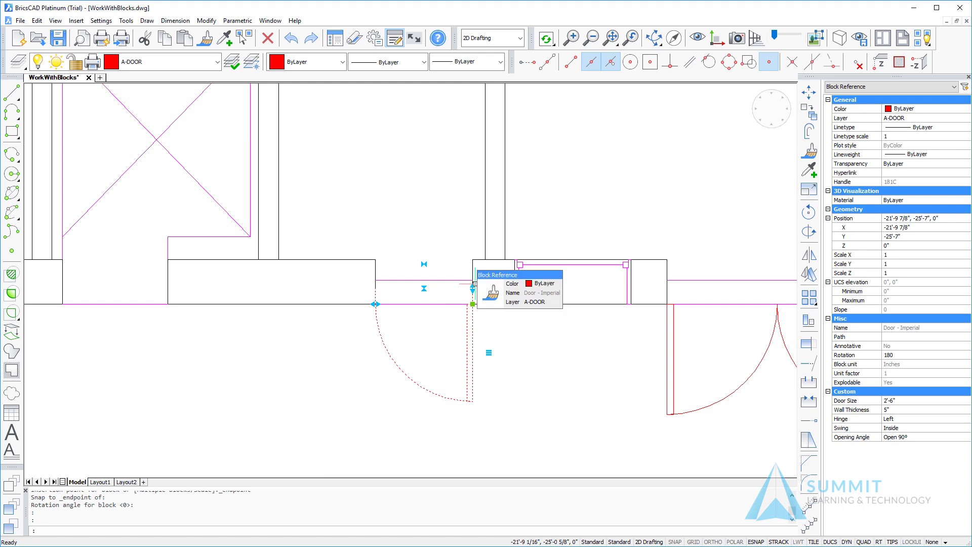
left_click(471, 278)
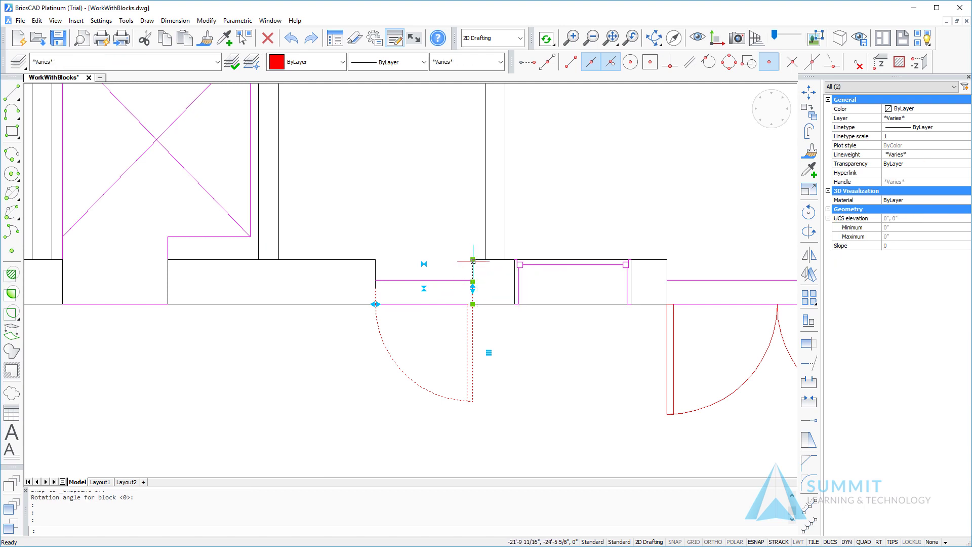
key("Escape")
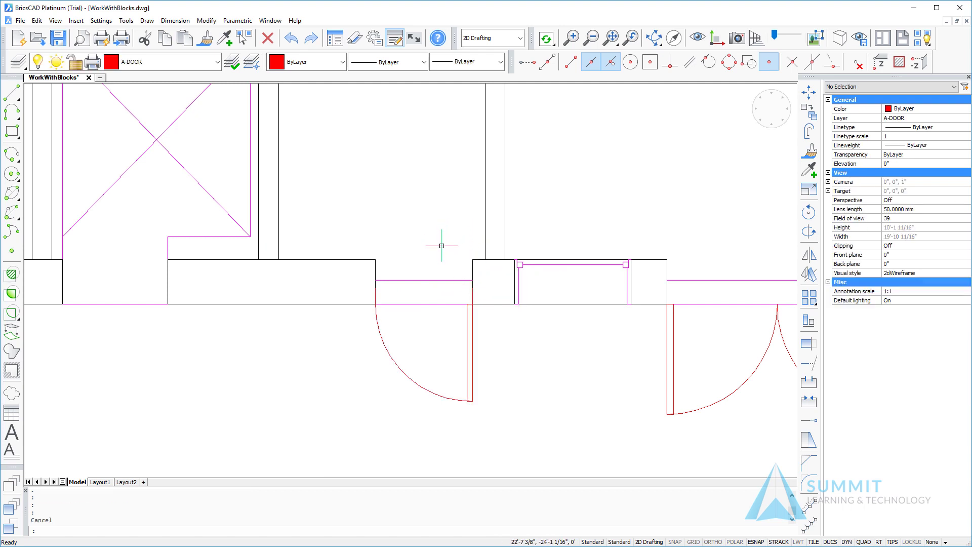
left_click(463, 320)
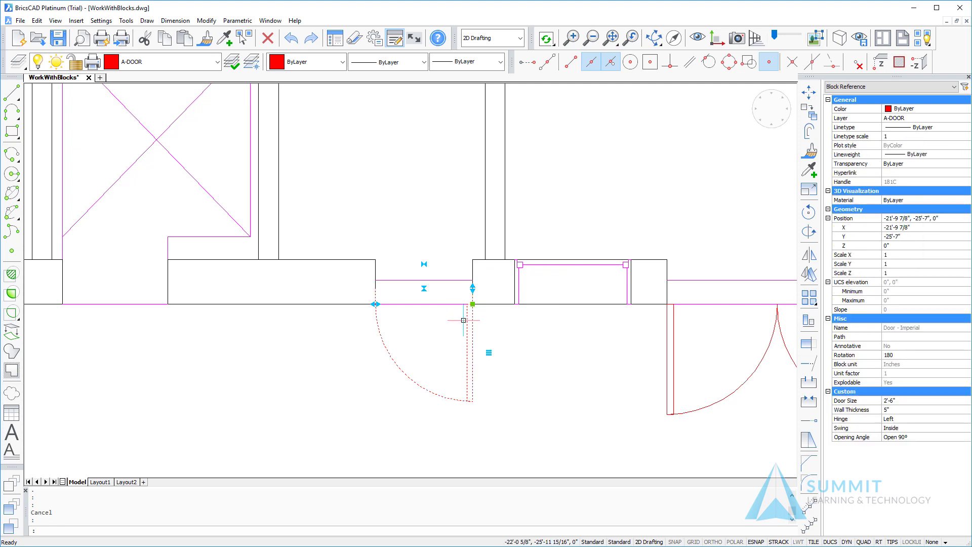
left_click(472, 288)
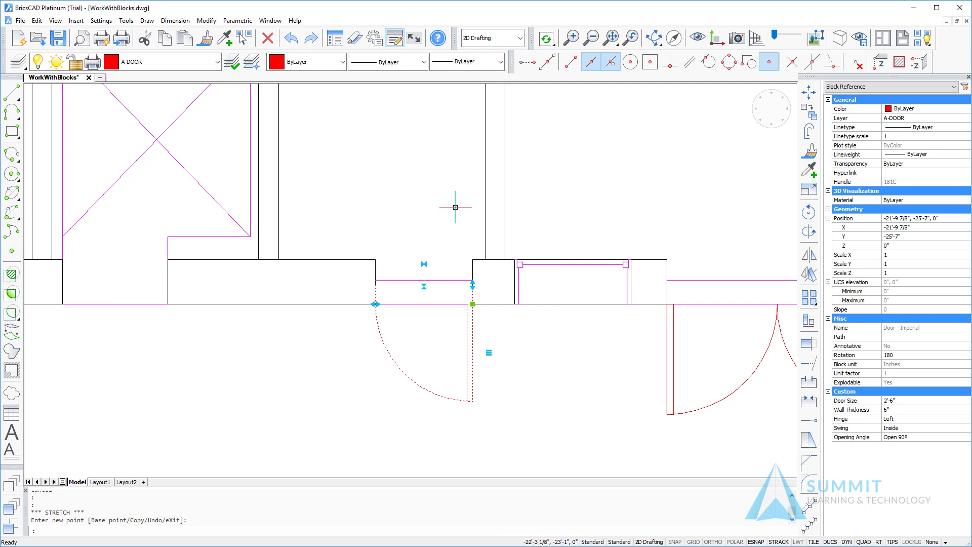
key("Escape")
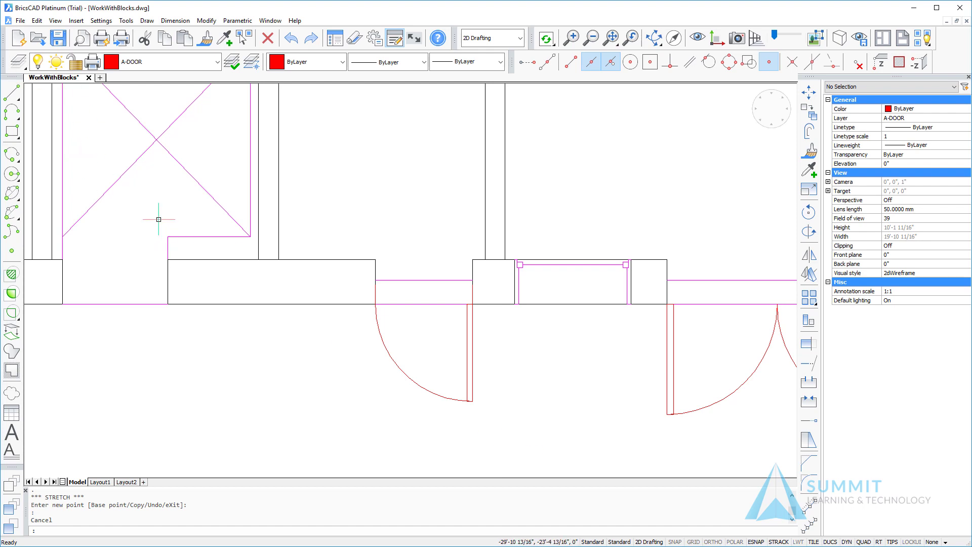
Insert the Door - Imperial block at scale 1 near the upper end of the left unit's kitchenette wall, on its room-side face, rotated 270 degrees
scroll(159, 216, "down", 3)
scroll(158, 215, "down", 6)
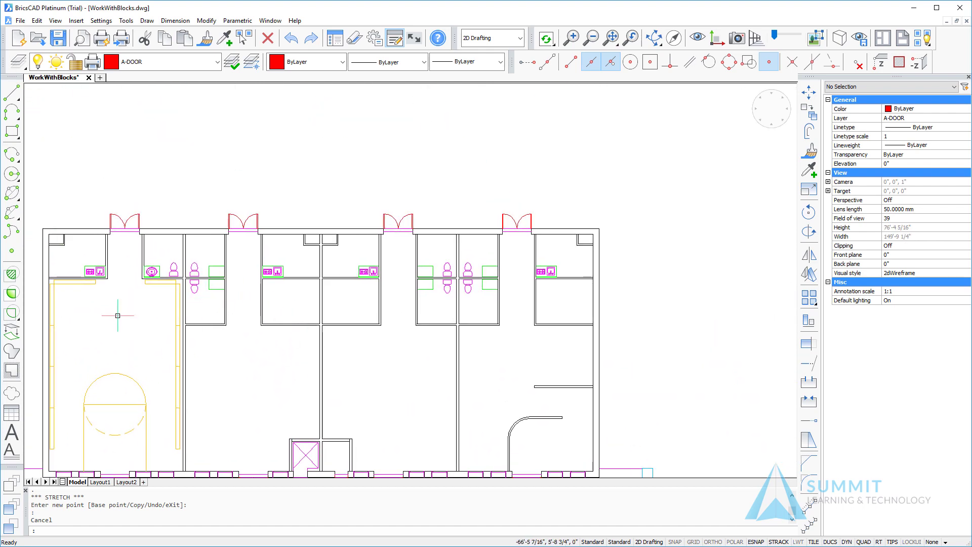
scroll(115, 318, "up", 5)
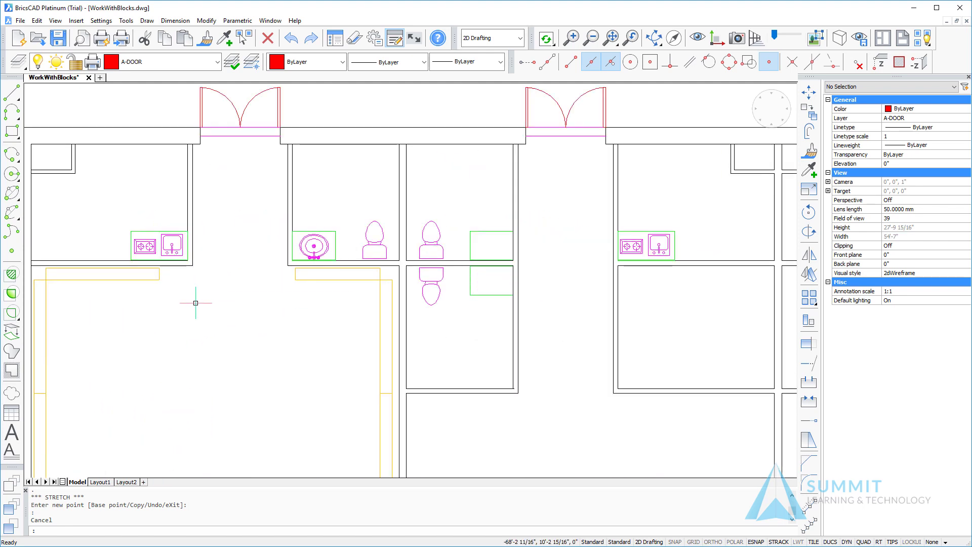
right_click(195, 302)
left_click(200, 317)
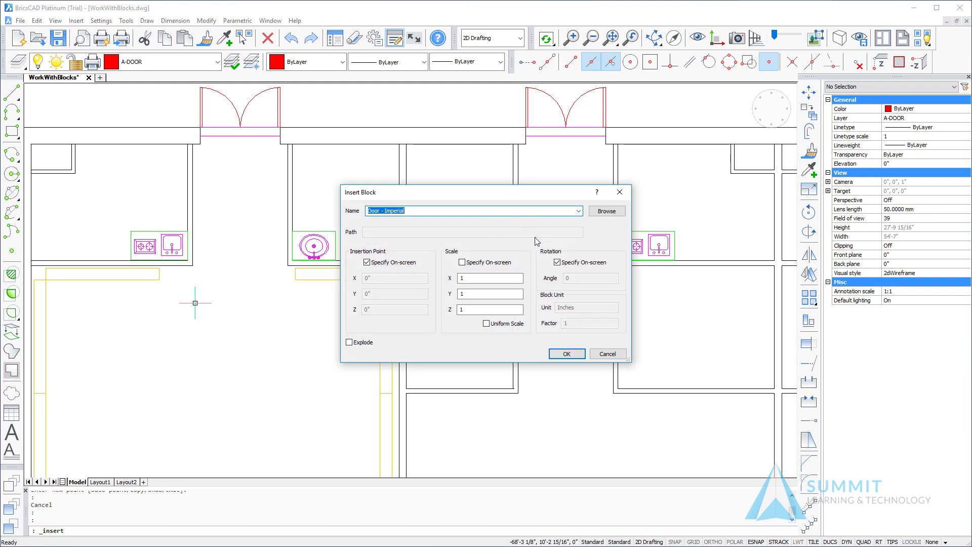
left_click(567, 353)
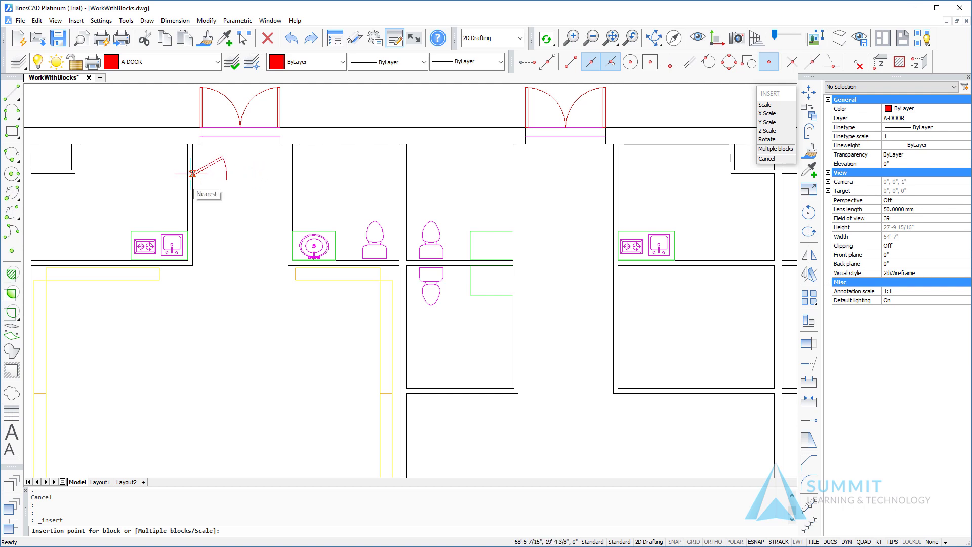
scroll(187, 170, "up", 4)
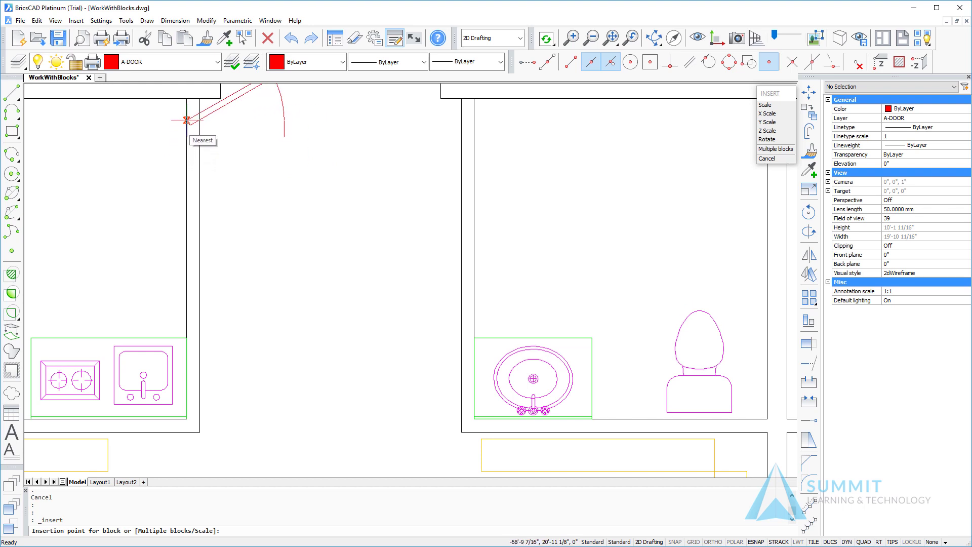
left_click(187, 120)
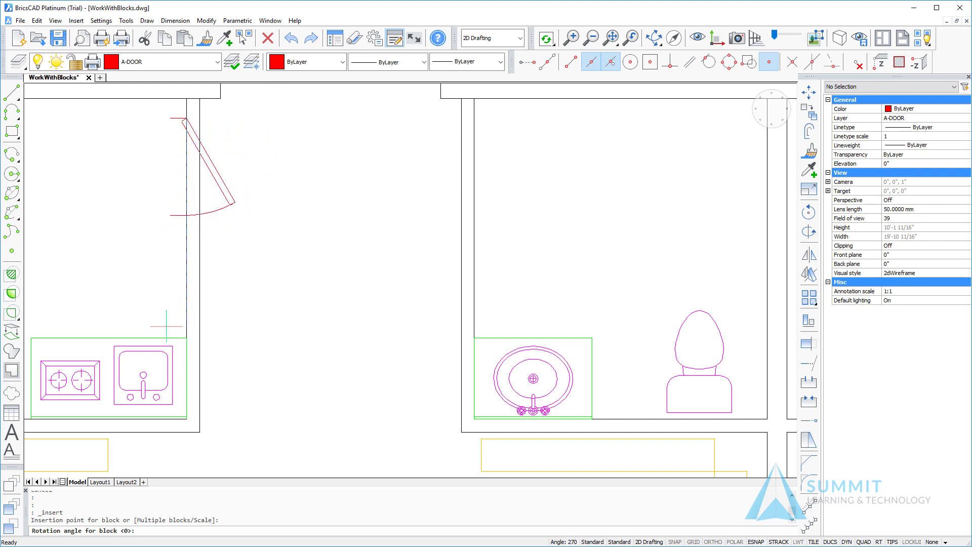
left_click(168, 299)
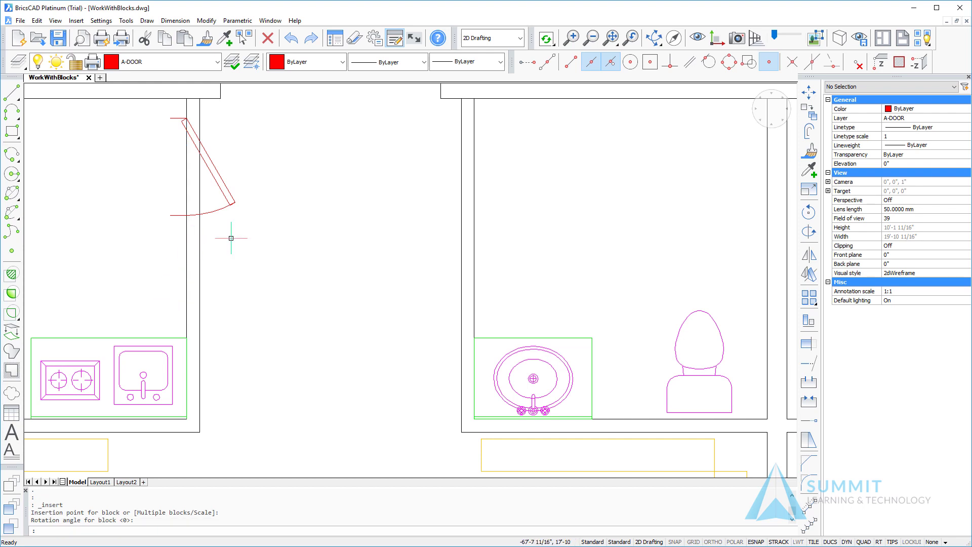
Flip the kitchenette door's swing to Outside and move the door back onto the wall's room-side face
left_click(228, 192)
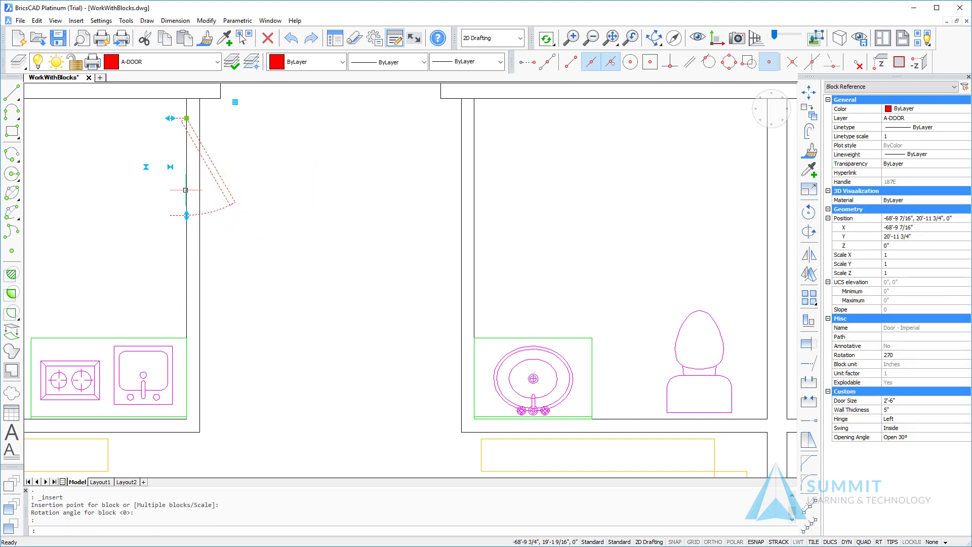
left_click(146, 167)
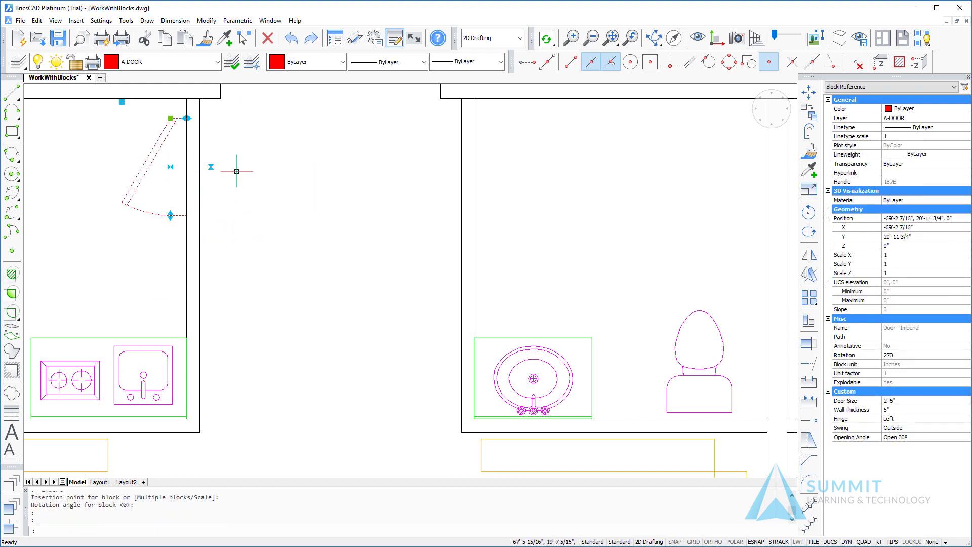
left_click(278, 173)
left_click(212, 136)
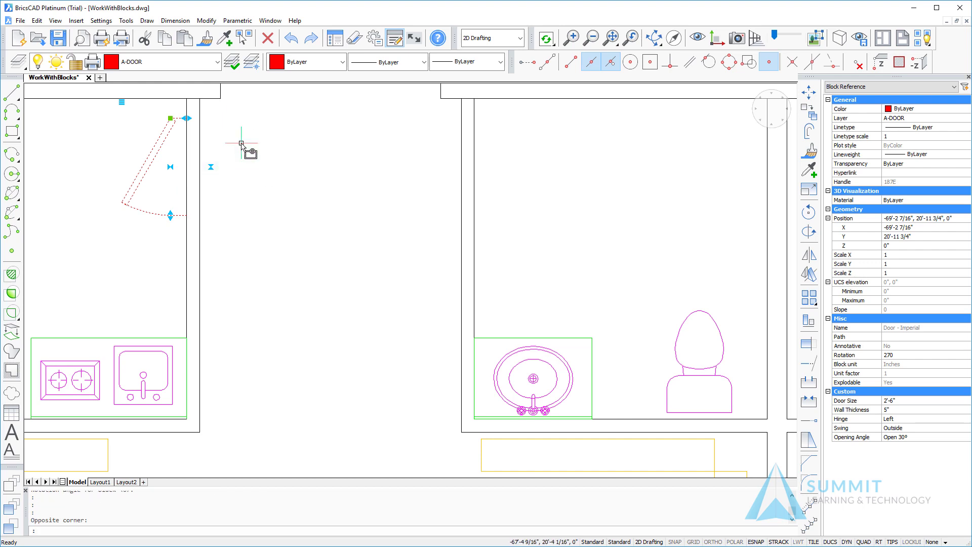
left_click(171, 118)
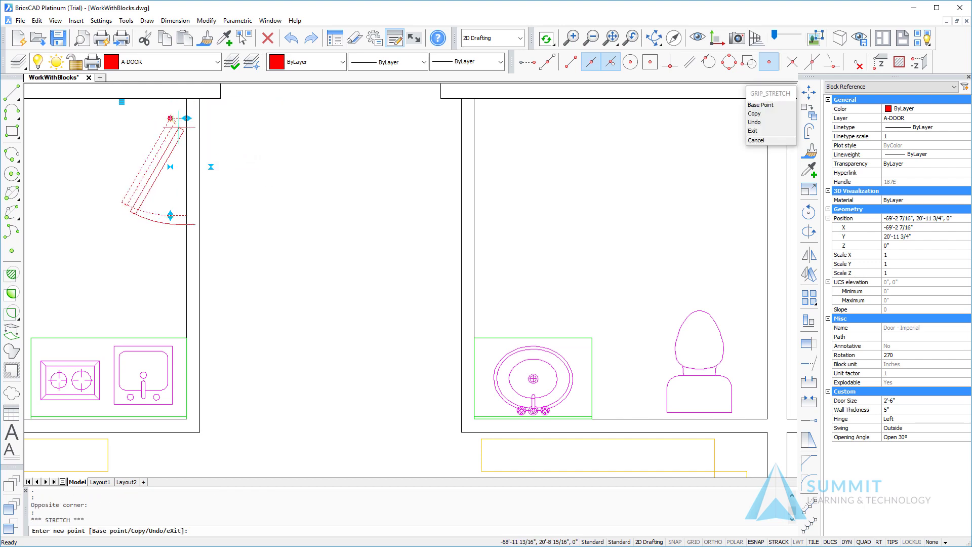
left_click(187, 118)
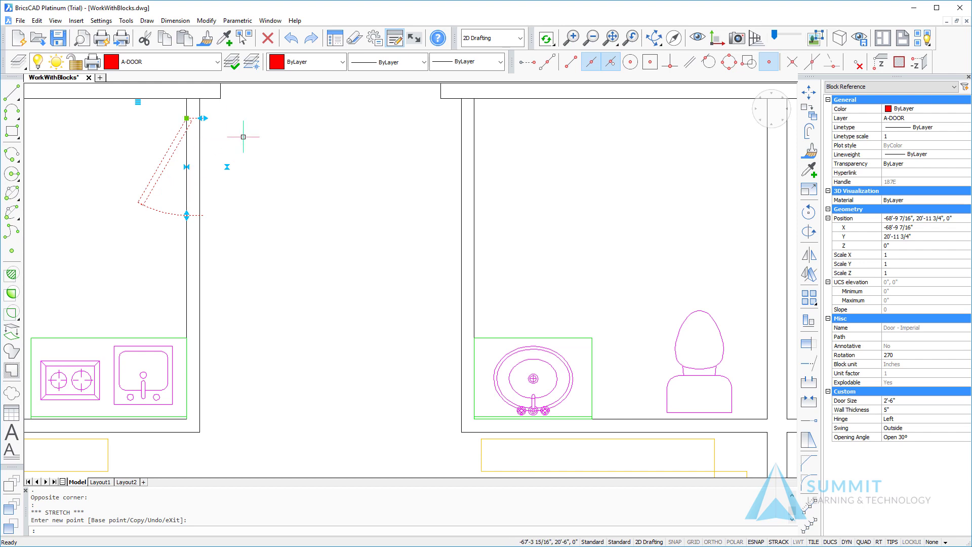
Stretch the kitchenette door's wall thickness to 4" and set its opening angle to Open 60º
left_click(202, 118)
left_click(200, 118)
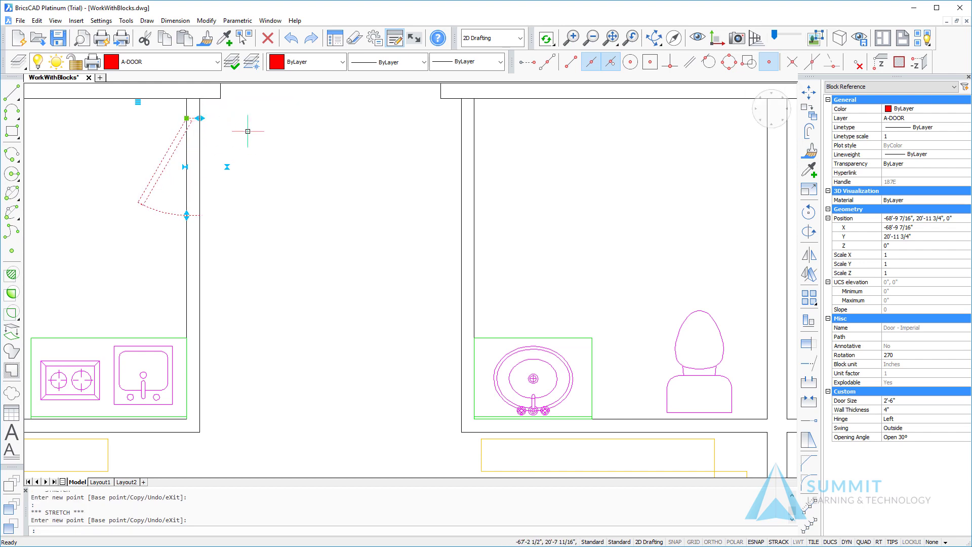
key("Escape")
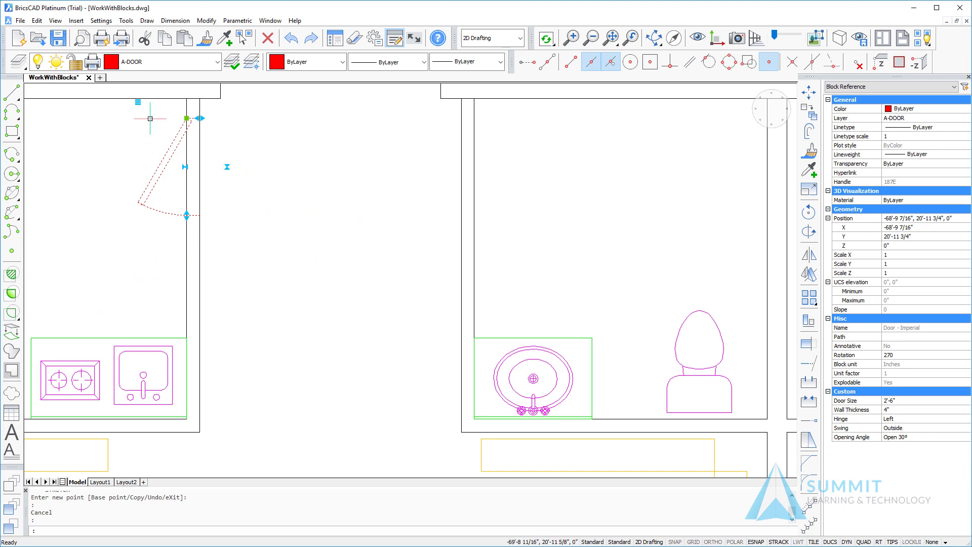
left_click(137, 102)
left_click(162, 131)
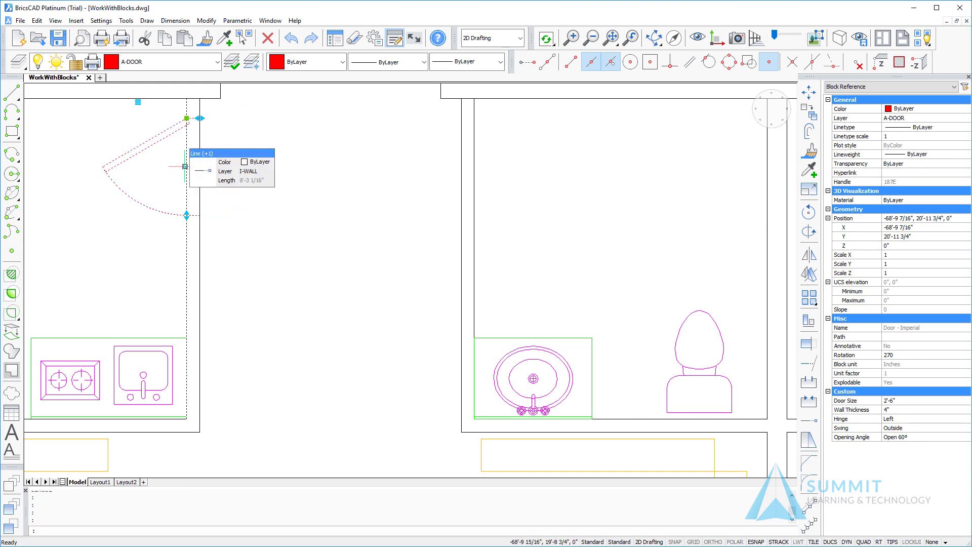
left_click(197, 154)
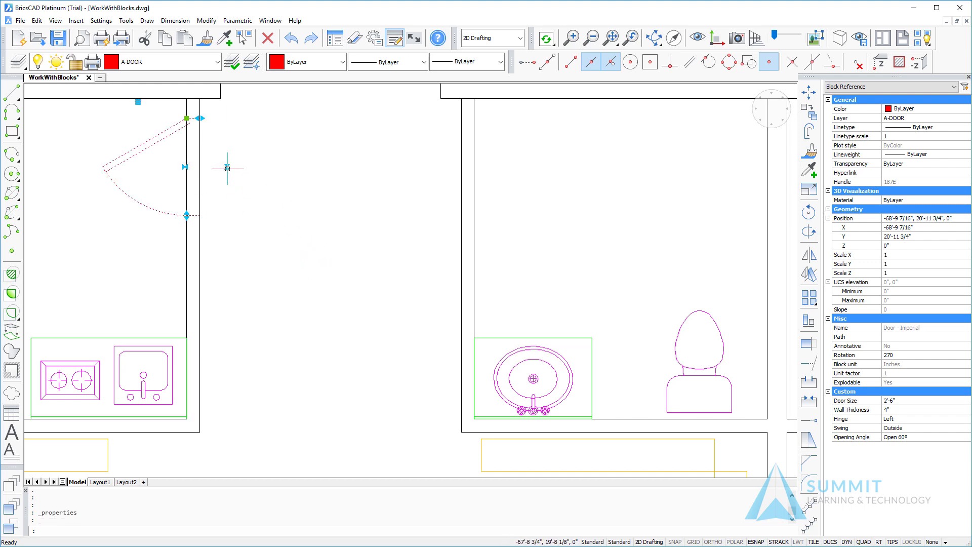
Try flipping the kitchenette door's hinge side and swing direction
left_click(185, 167)
left_click(226, 166)
left_click(227, 166)
left_click(227, 166)
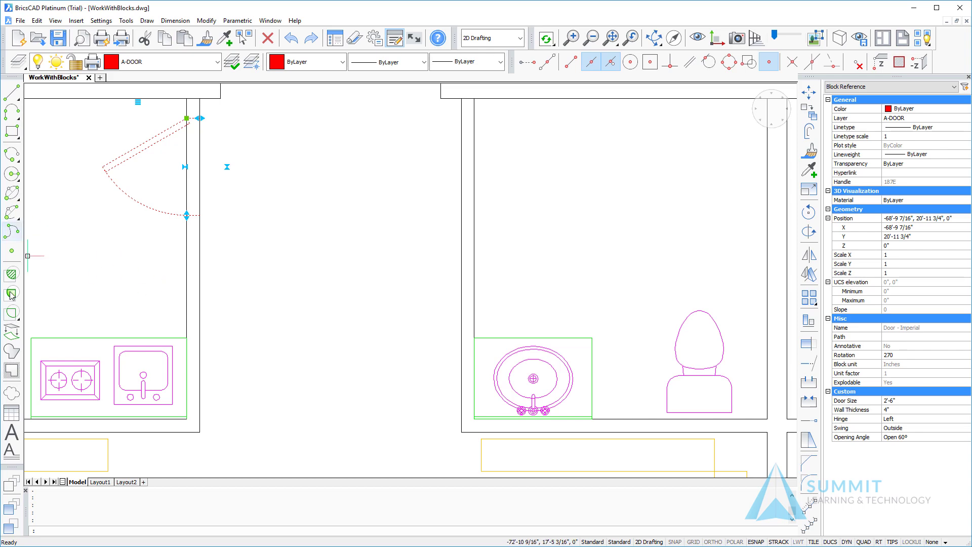
Deselect the kitchenette door and make Shoe Store Layout the current layer
scroll(241, 316, "down", 1)
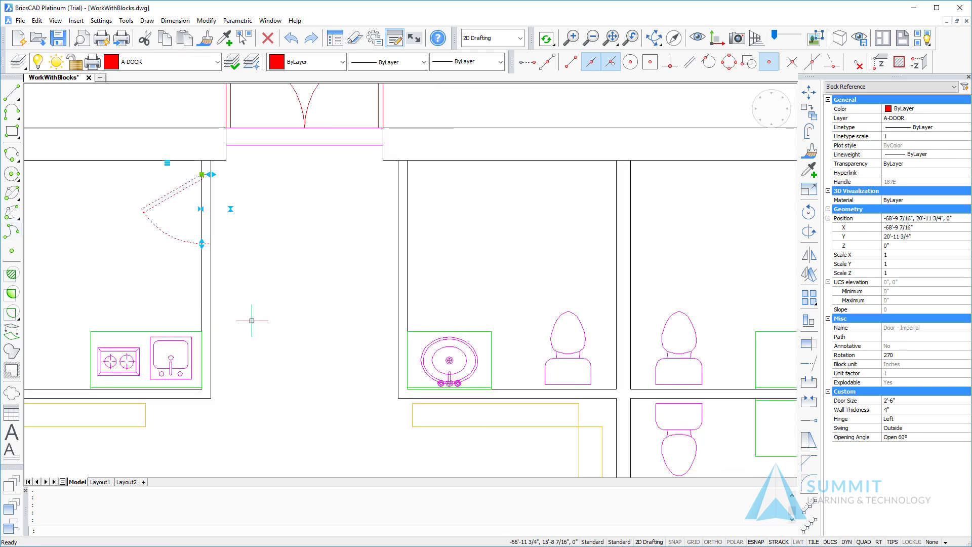
key("Escape")
scroll(250, 321, "down", 2)
middle_click_drag(267, 394, 278, 256)
scroll(295, 325, "down", 2)
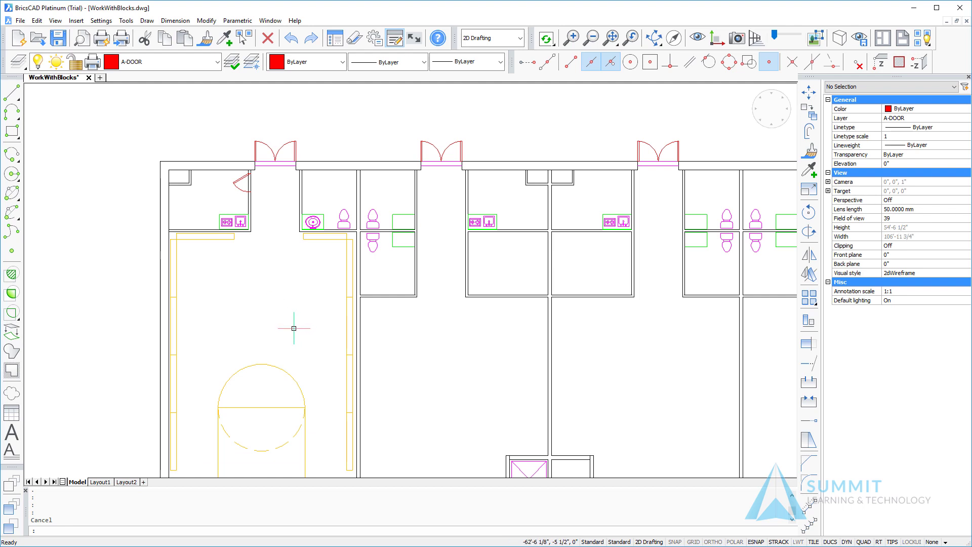
left_click(180, 63)
scroll(159, 185, "down", 3)
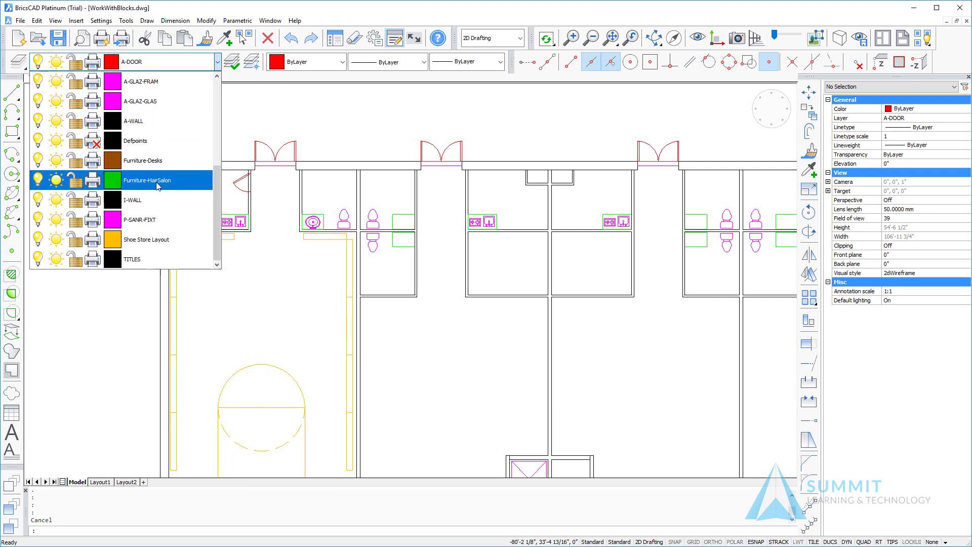
left_click(154, 239)
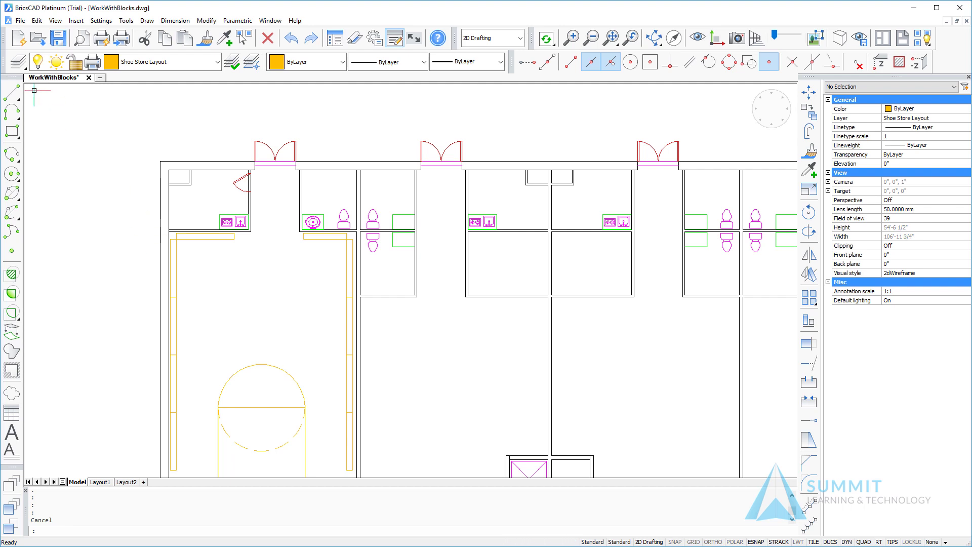
Open the Basketball_Stool drawing from the Learning BricsCAD folder
left_click(39, 38)
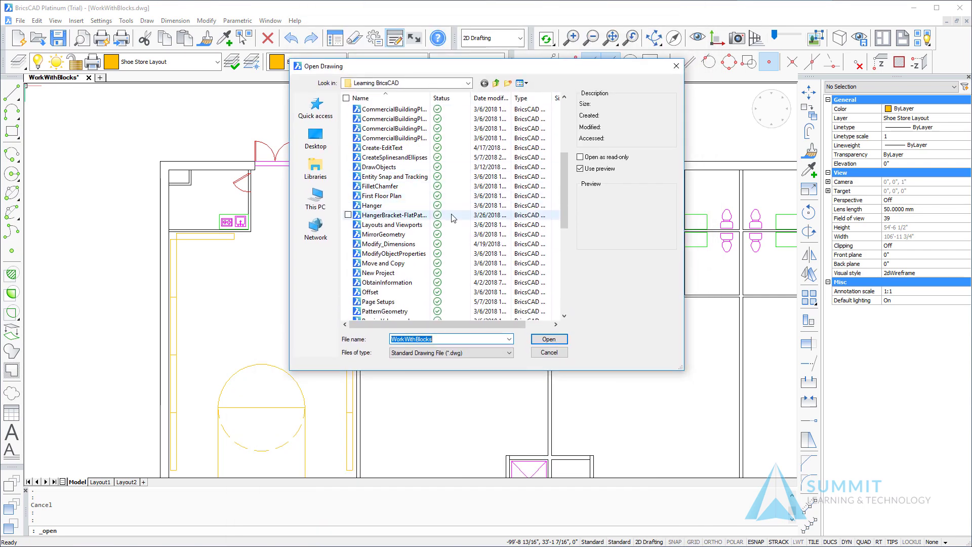
scroll(452, 217, "down", 5)
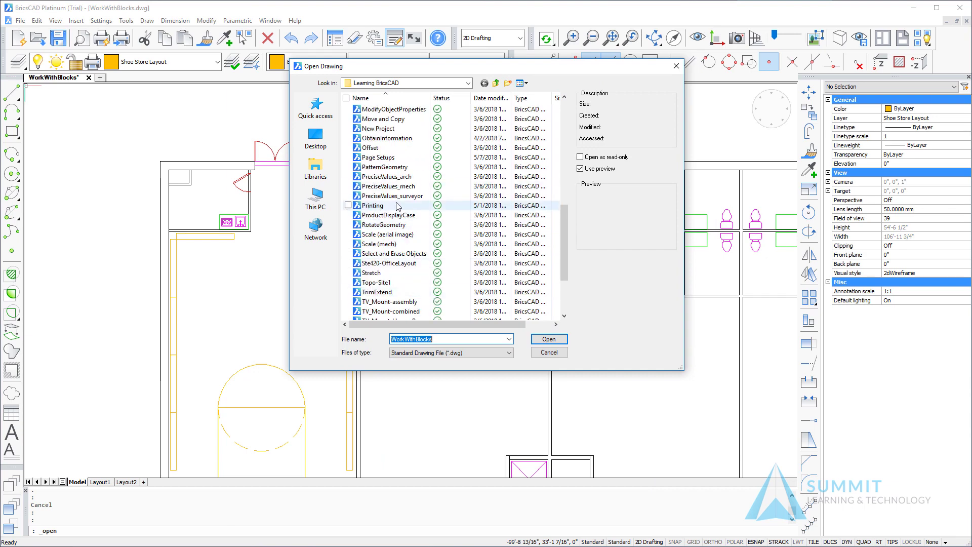
scroll(397, 203, "up", 7)
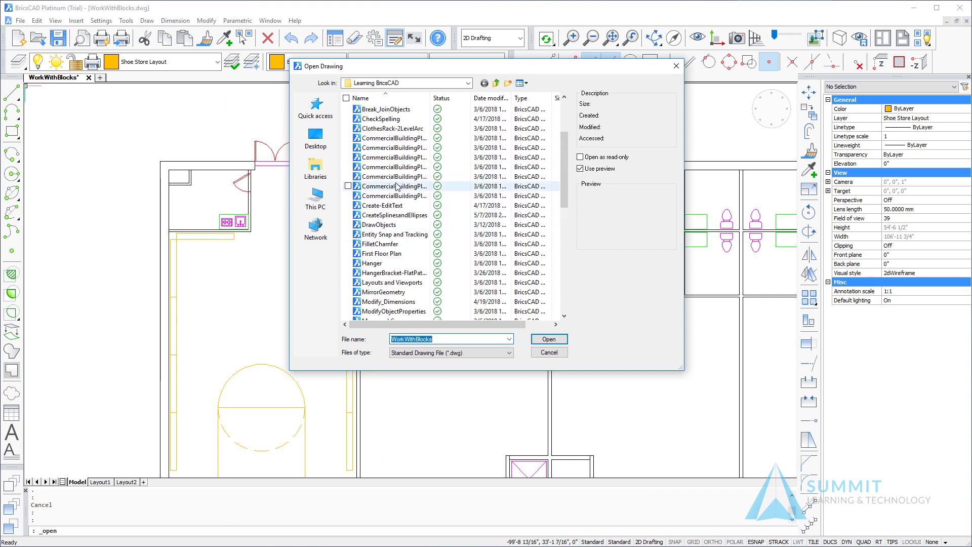
scroll(397, 188, "up", 3)
left_click(397, 186)
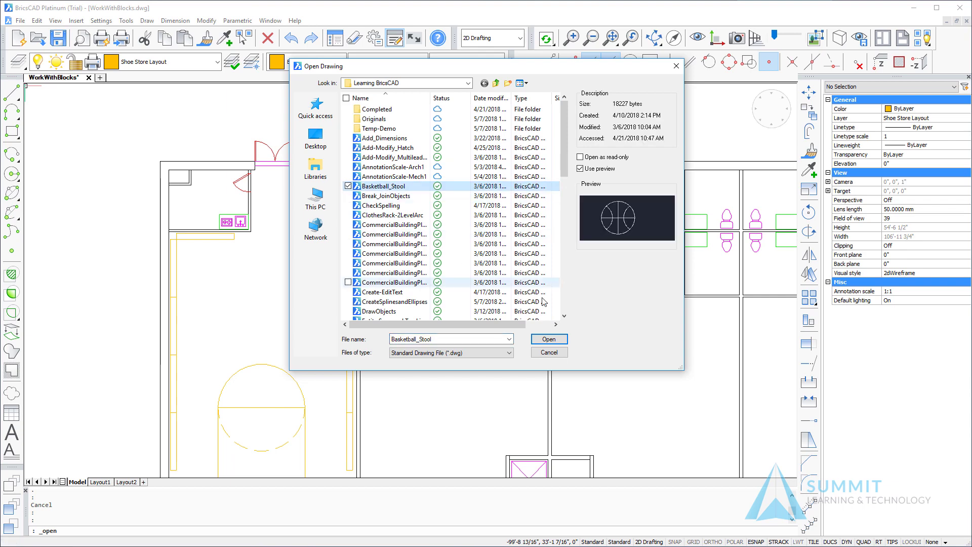
left_click(546, 339)
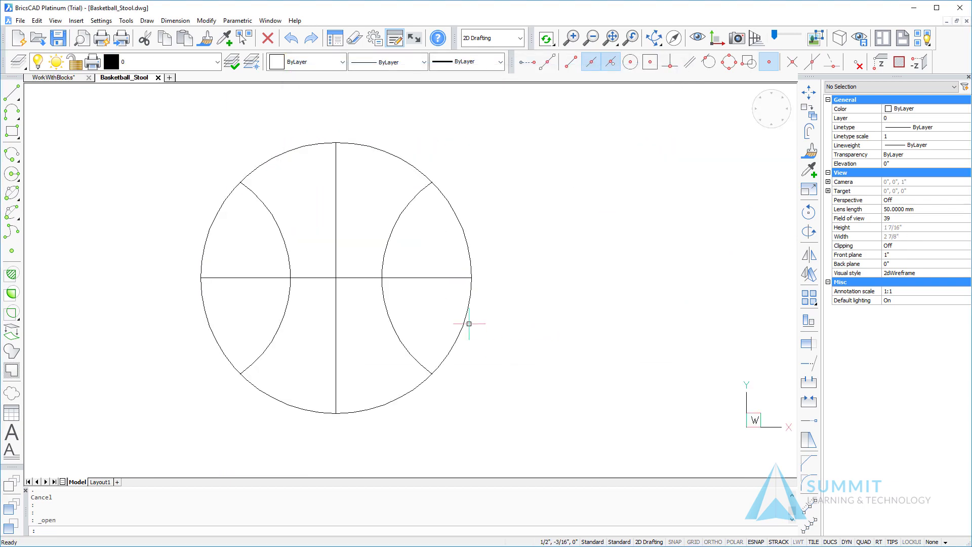
Check that the basketball's outer circle and right-hand arc are separate entities, leaving nothing selected
left_click(374, 146)
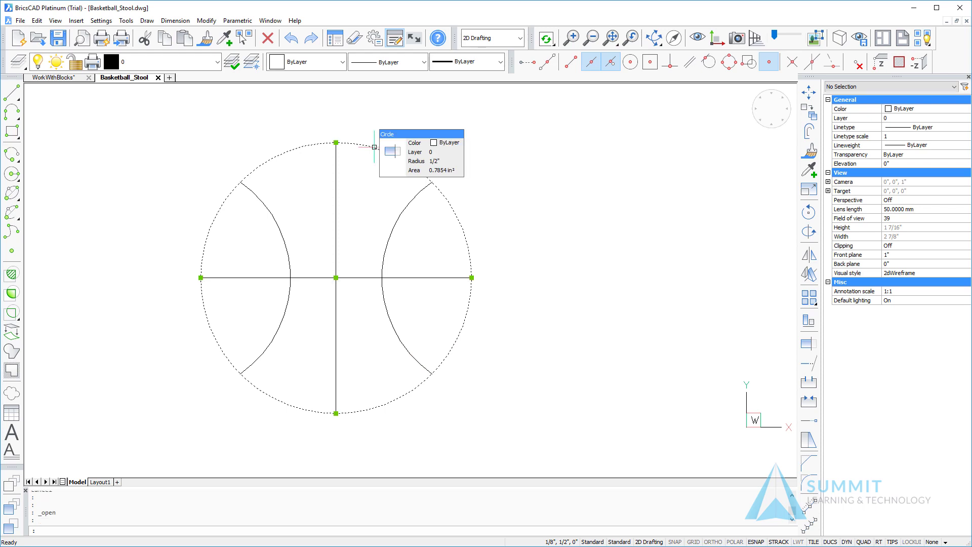
left_click(384, 237)
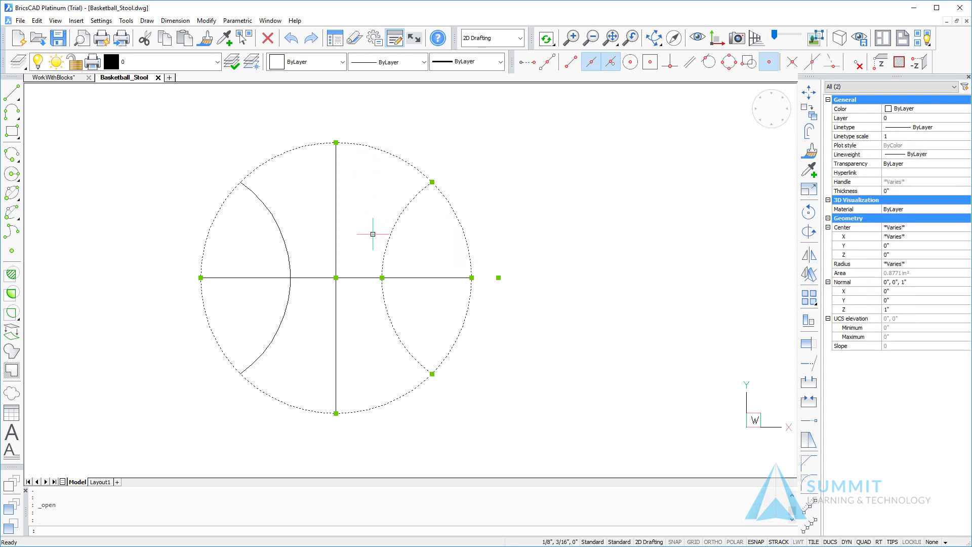
key("Escape")
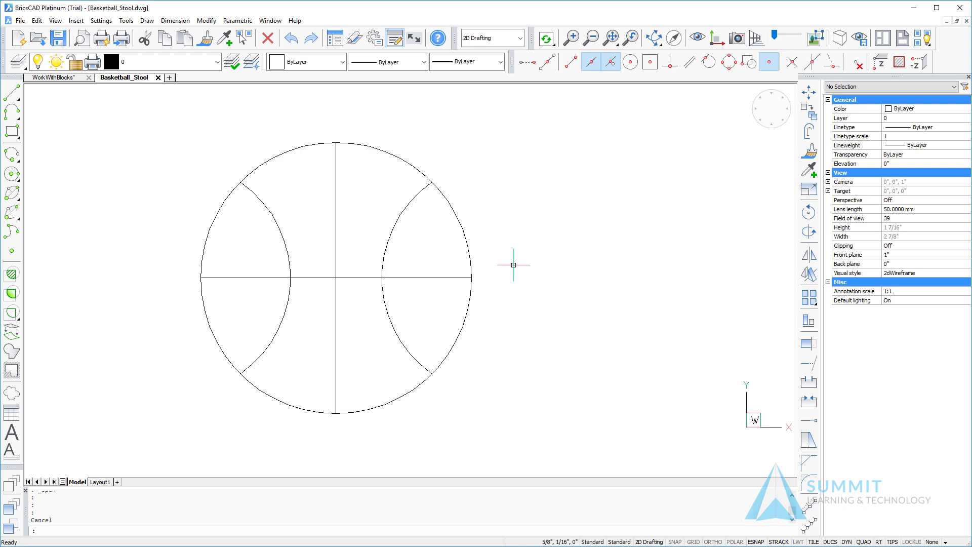
Check the Insert Block name list for block definitions in the Basketball_Stool drawing without inserting anything
right_click(451, 163)
mouse_move(506, 201)
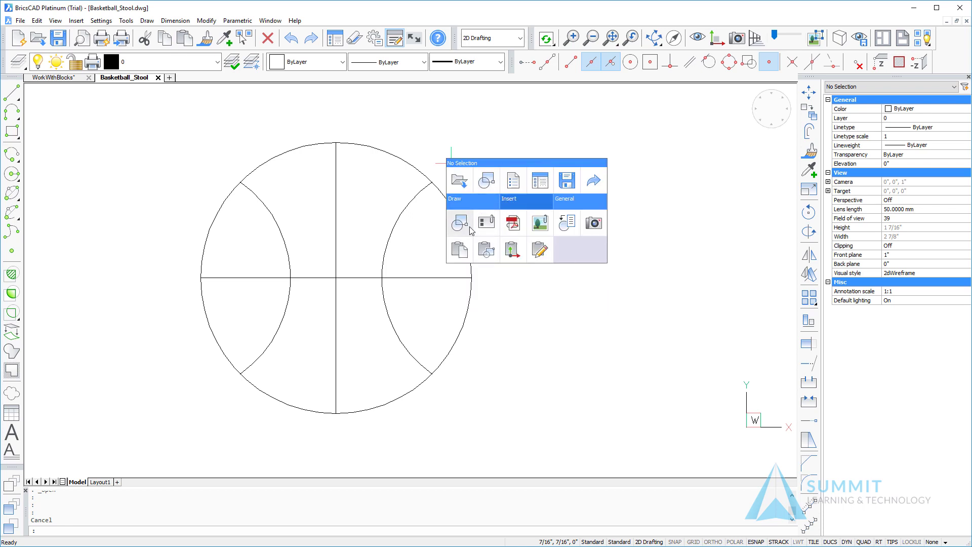
left_click(465, 226)
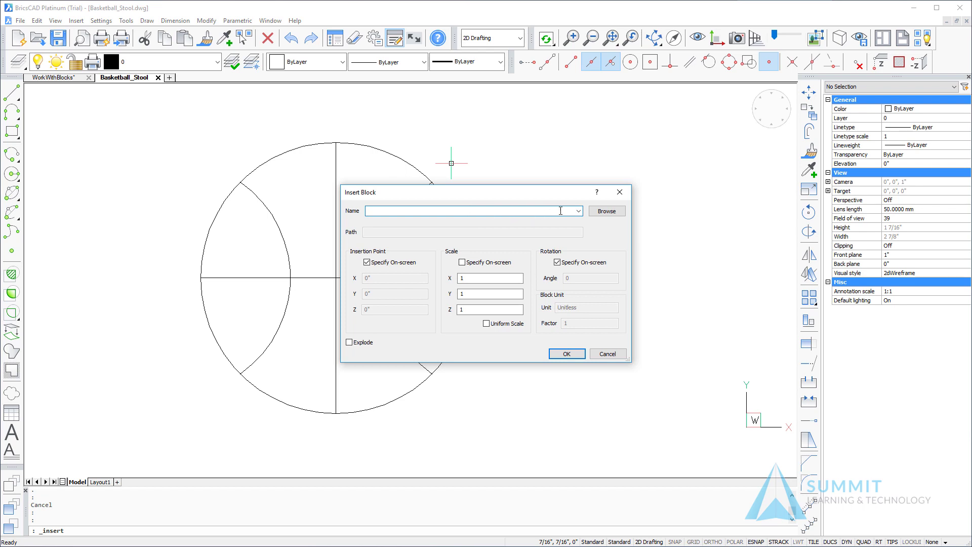
left_click(578, 210)
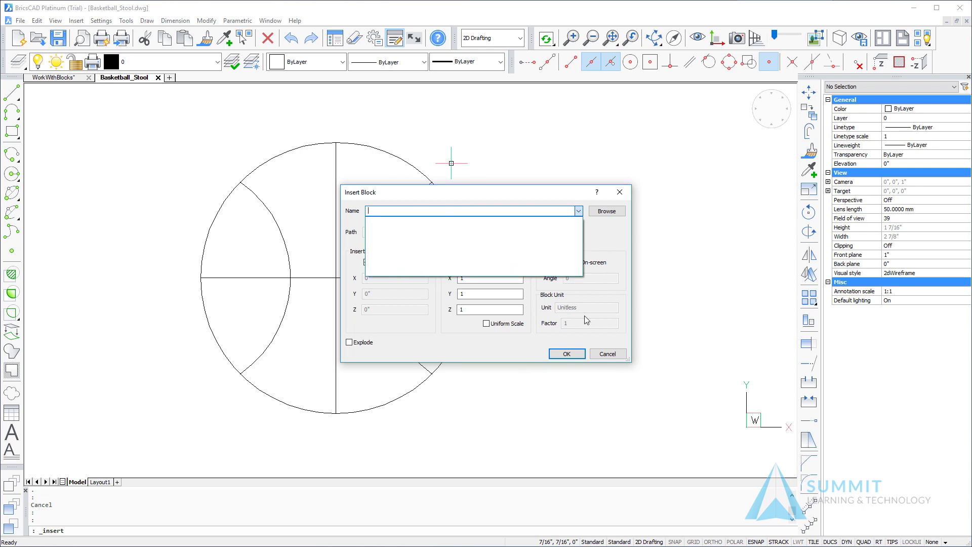
left_click(608, 358)
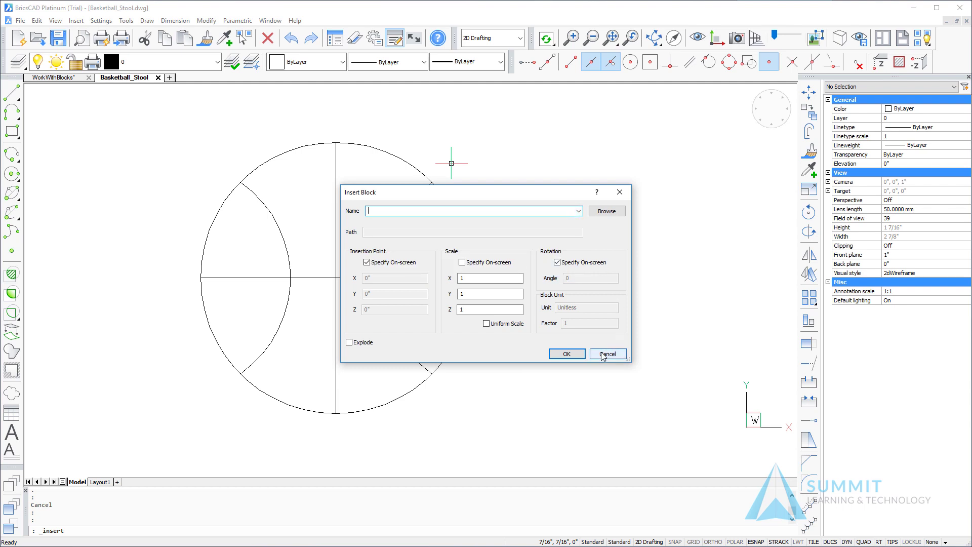
left_click(602, 353)
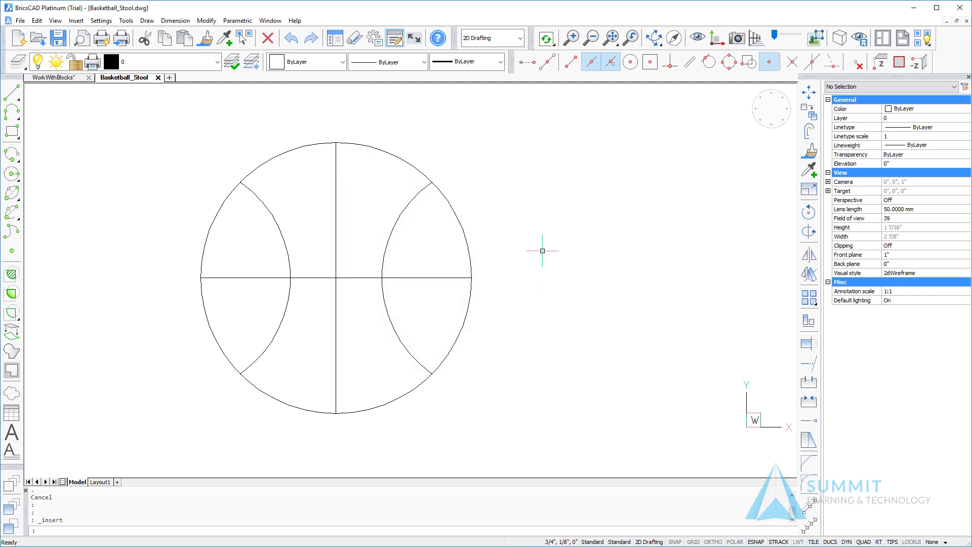
Close the Basketball_Stool drawing and choose its file from the Learning BricsCAD folder as the block to insert into WorkWithBlocks
left_click(158, 77)
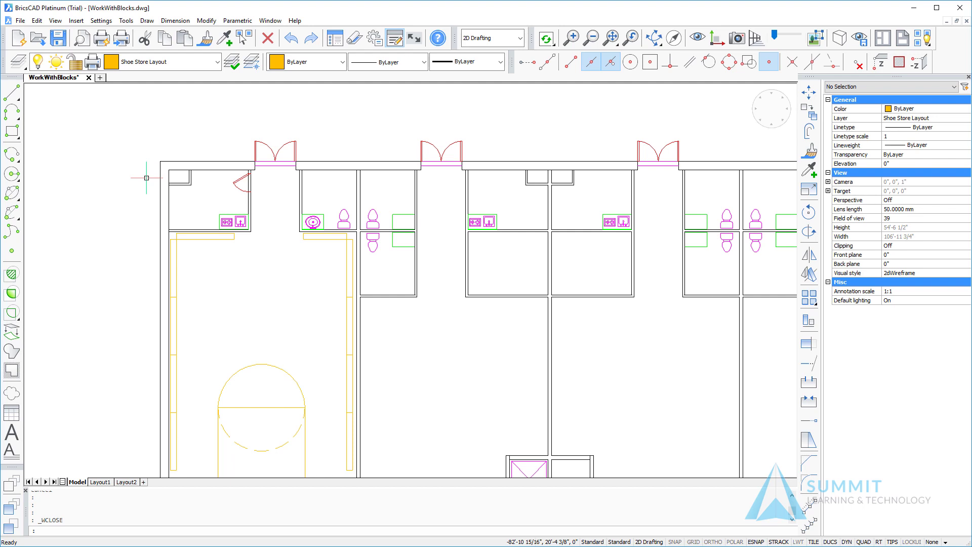
right_click(124, 214)
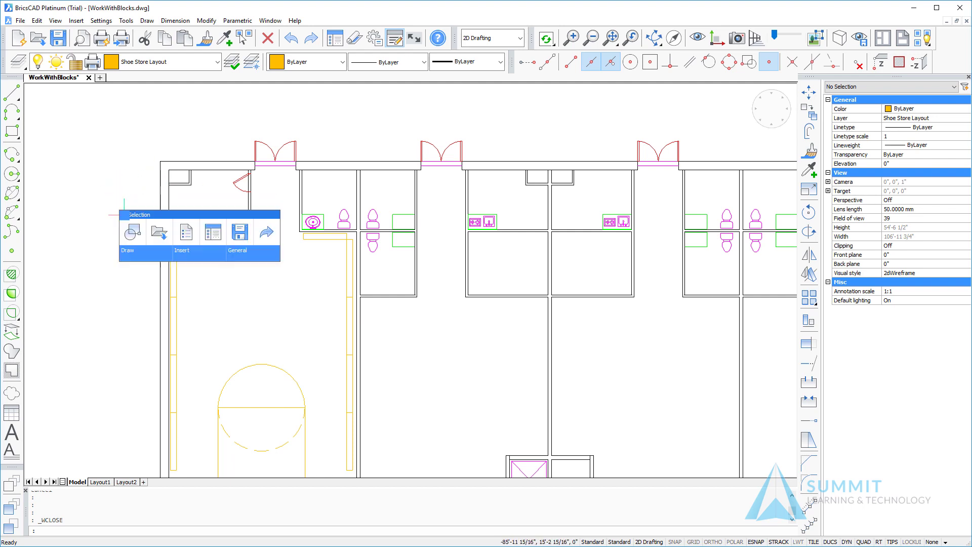
left_click(133, 234)
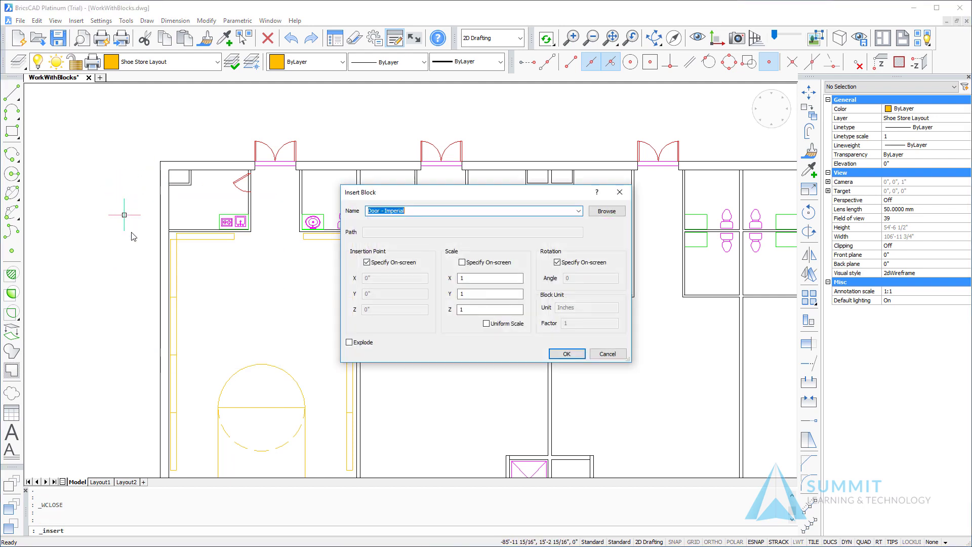
left_click(605, 212)
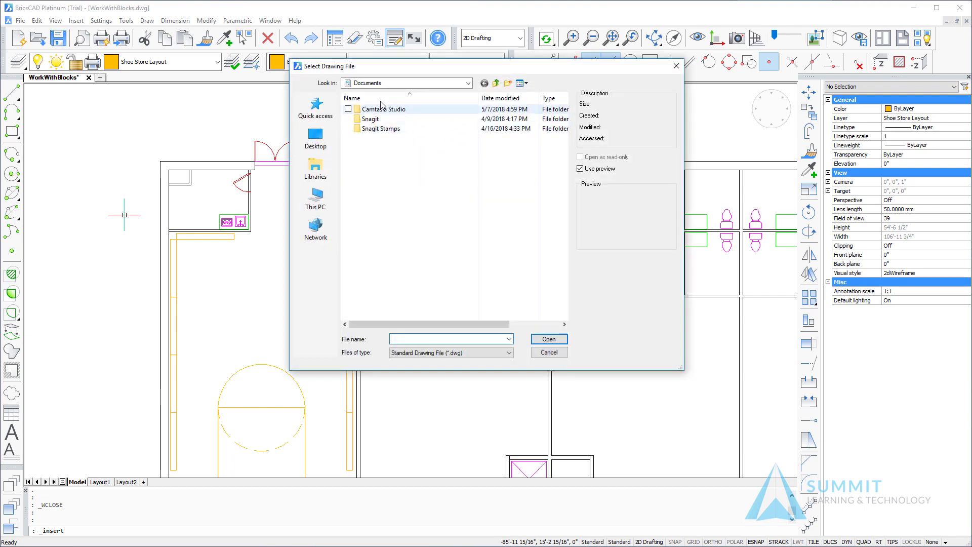
left_click(395, 84)
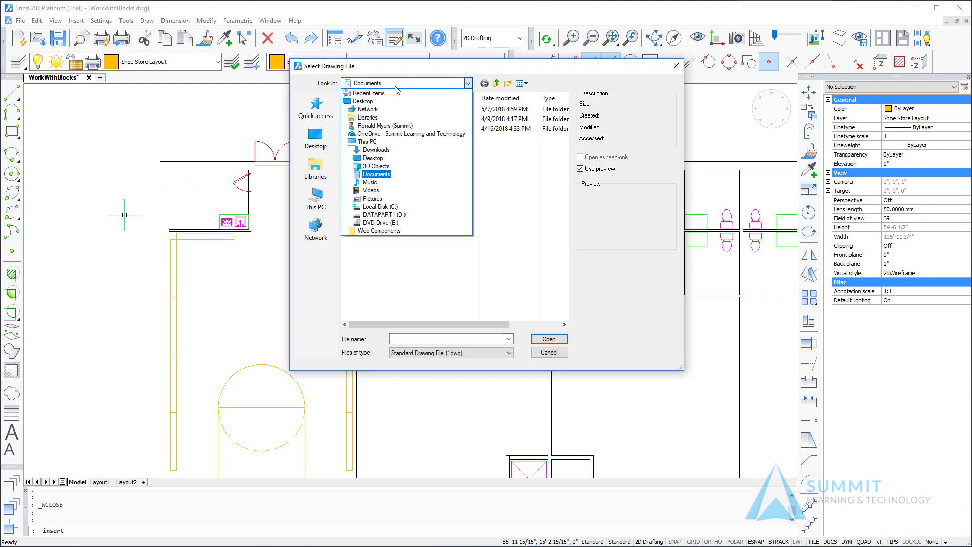
left_click(382, 134)
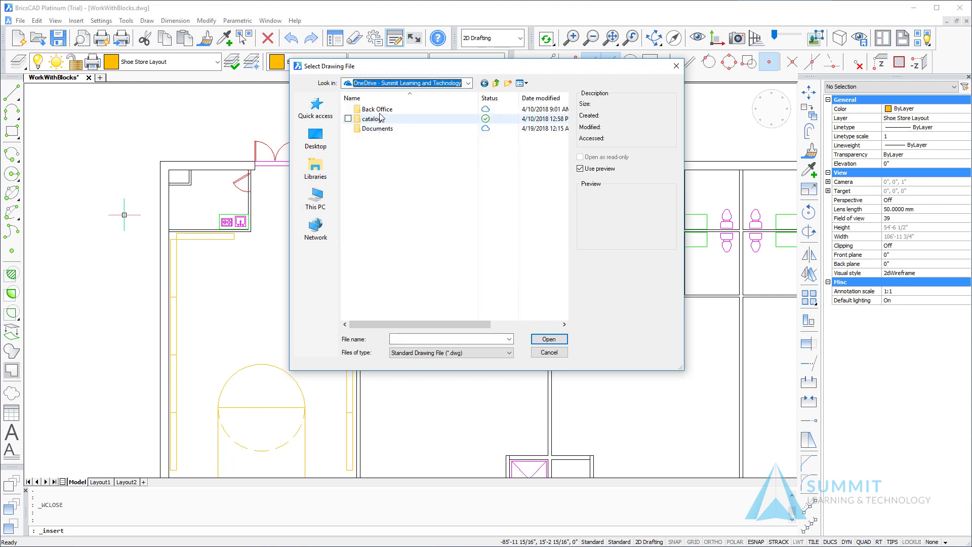
left_click(377, 131)
double_click(376, 130)
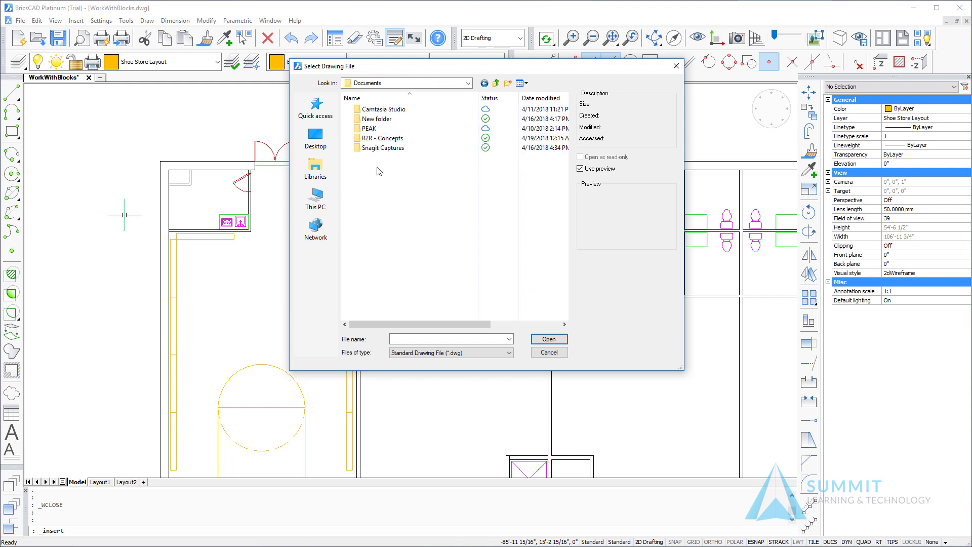
double_click(377, 128)
double_click(374, 109)
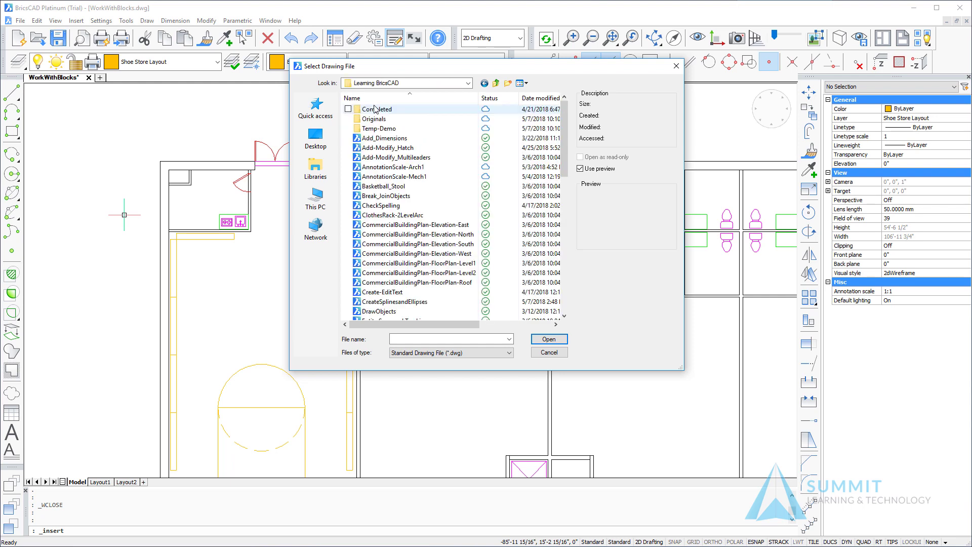
left_click(383, 186)
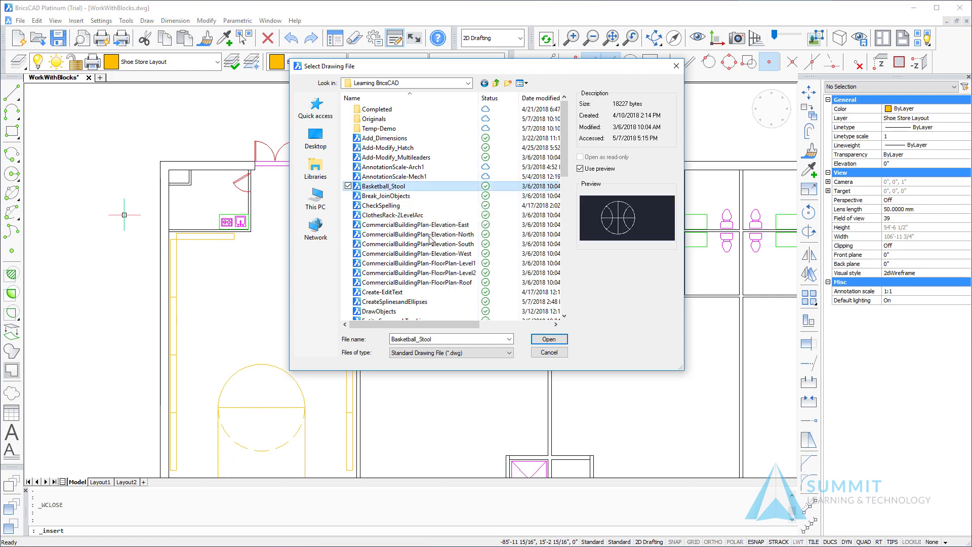
left_click(549, 340)
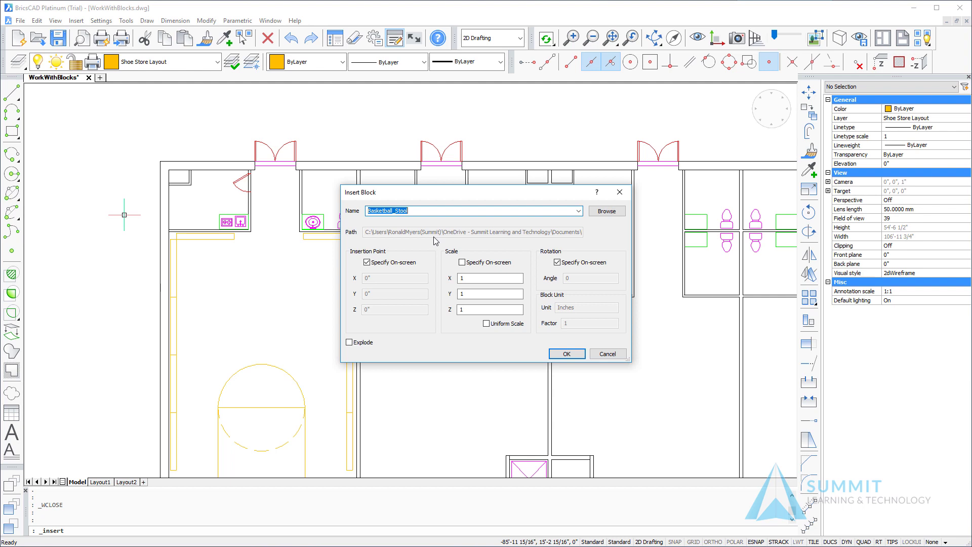
Set the block's scale to be specified on-screen, turn off on-screen rotation, and accept the insert settings
left_click(461, 263)
left_click(462, 263)
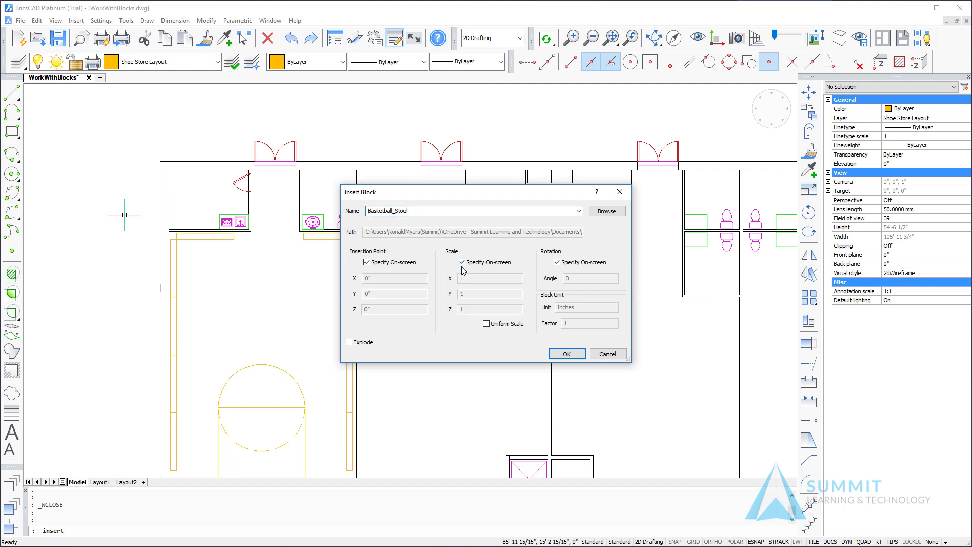
left_click(558, 263)
left_click(566, 355)
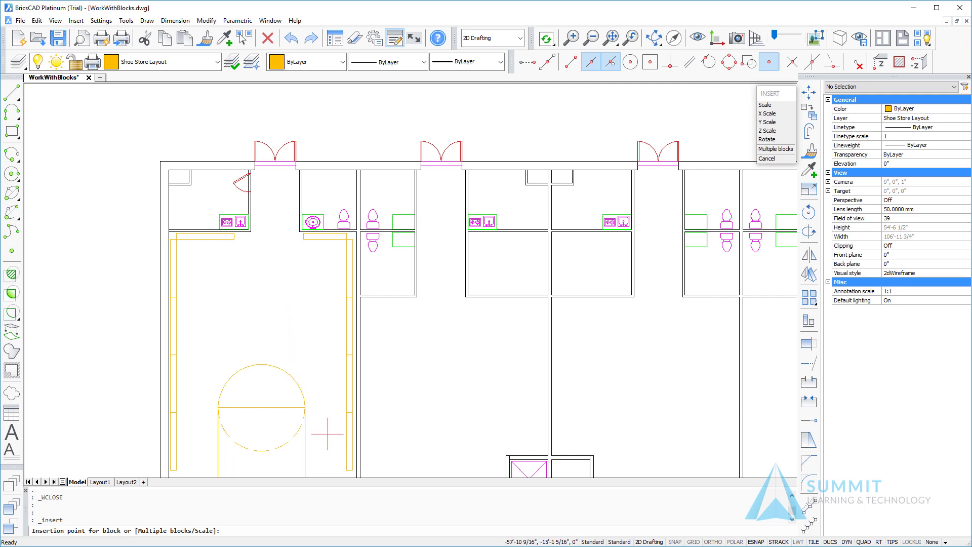
Place the stool between the shoe store's court circle and the right-hand shelving, with X and Y scale factors of 24
left_click(327, 434)
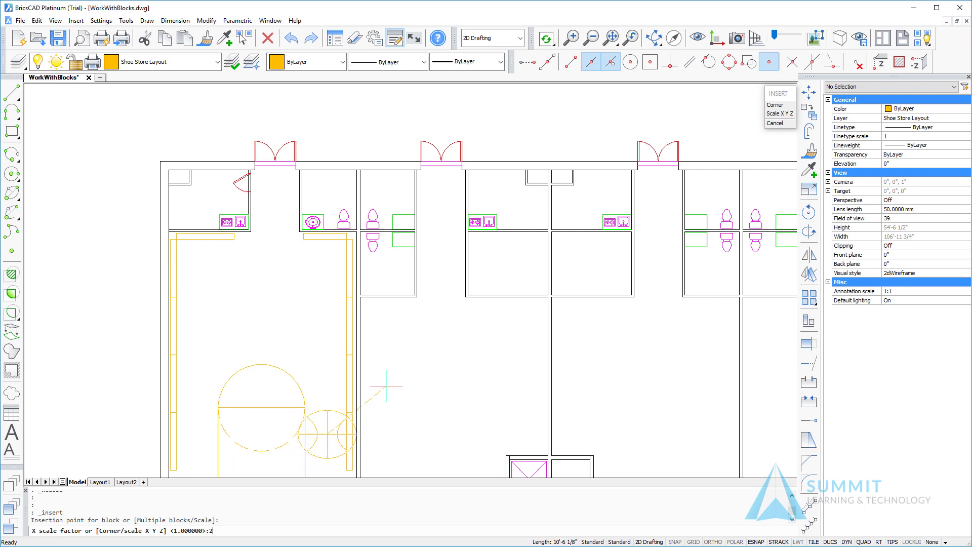
key("Return")
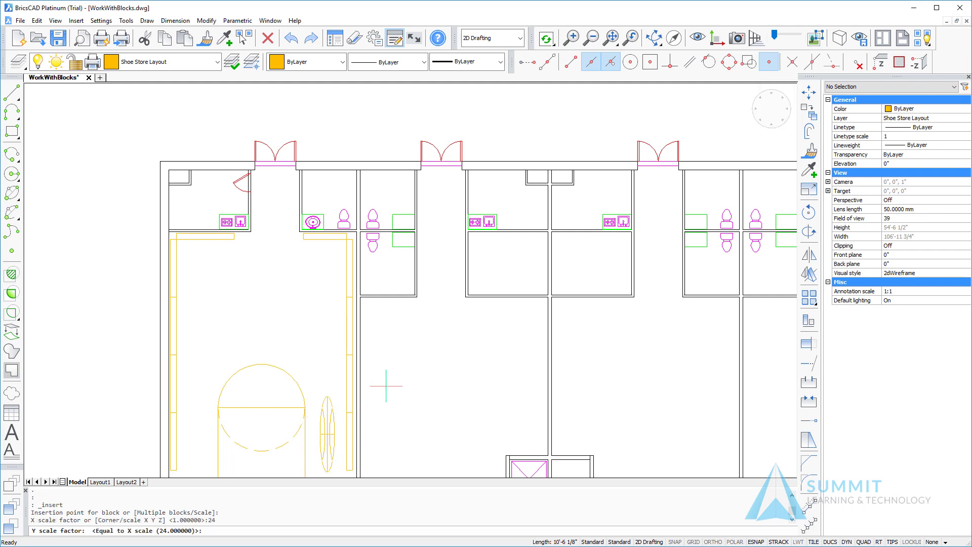
key("Return")
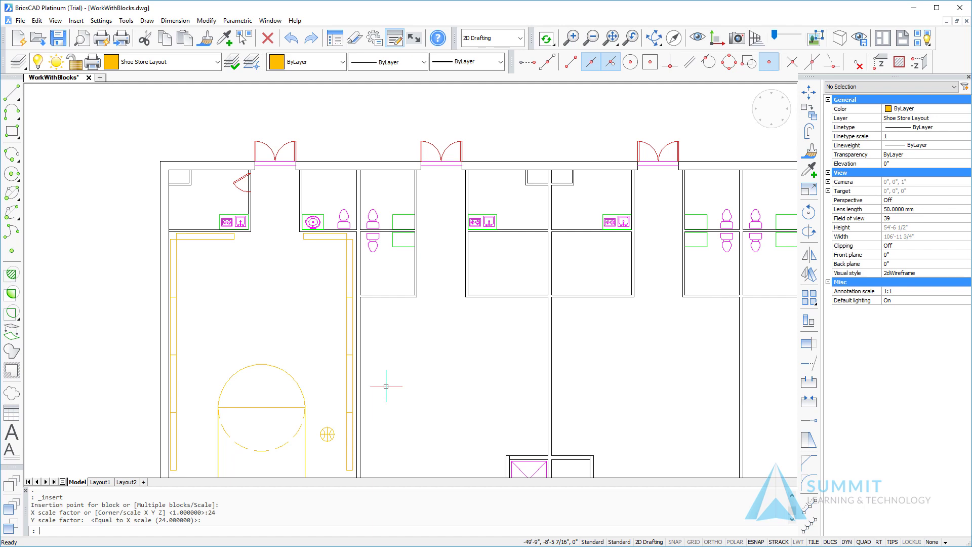
Select the inserted basketball stool and examine its block reference layer, color and scale properties
left_click(322, 430)
scroll(311, 440, "up", 3)
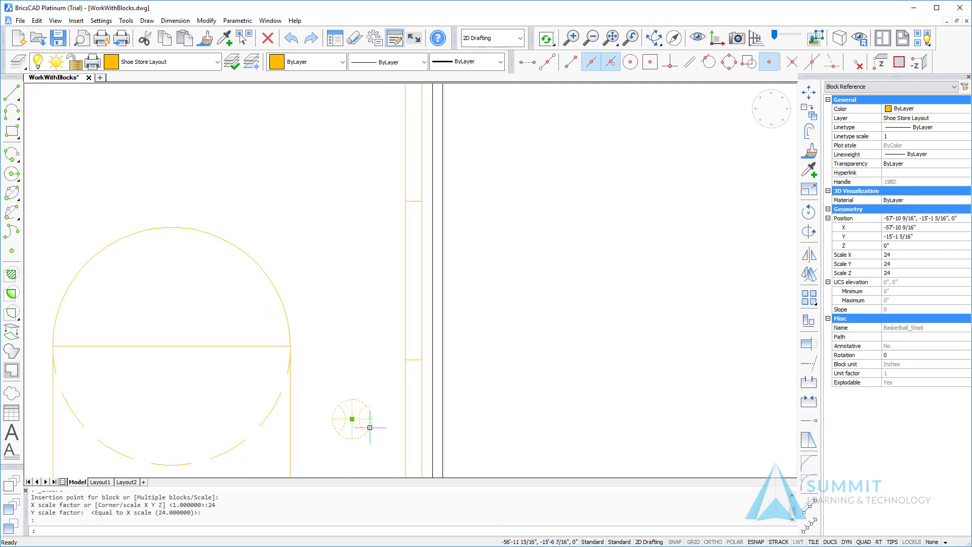
mouse_move(352, 422)
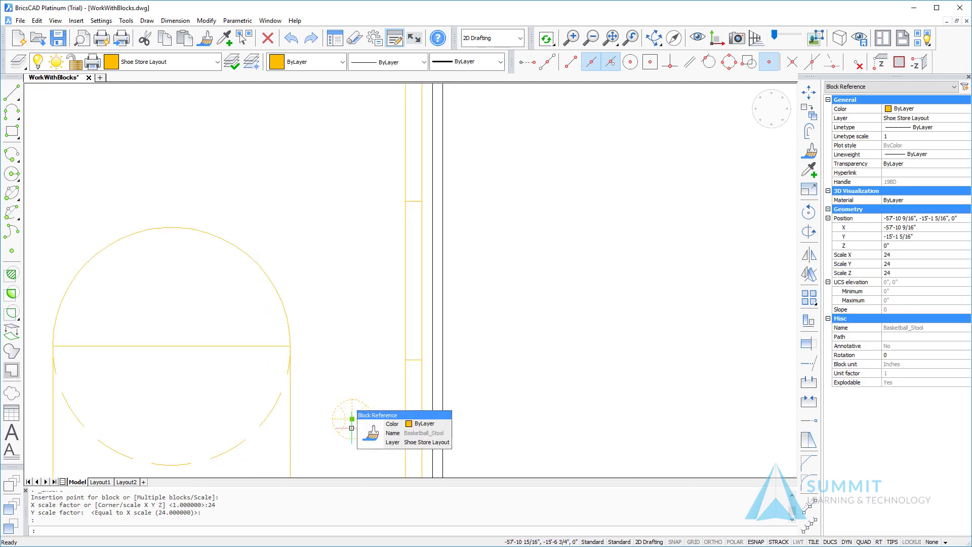